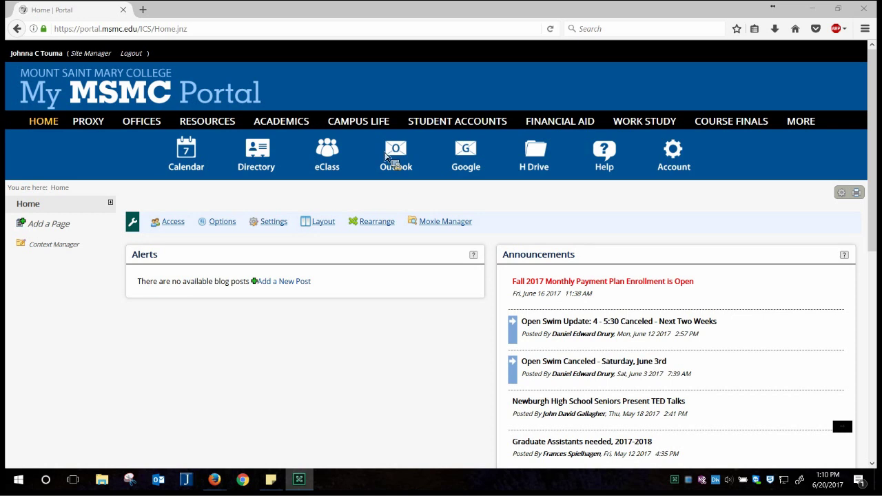
- Open the Resources section of the college portal
left_click(216, 128)
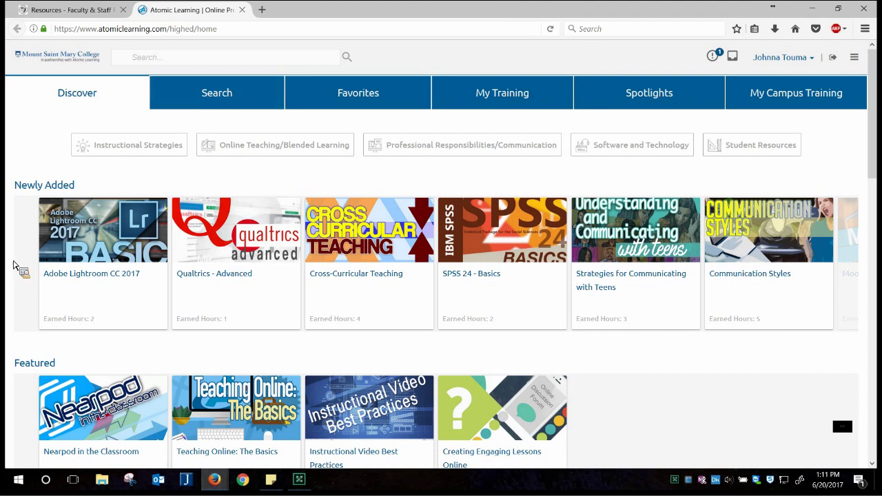
- Filter the Atomic Learning courses by Software and Technology, browse along the row, and remove the filter
mouse_move(27, 248)
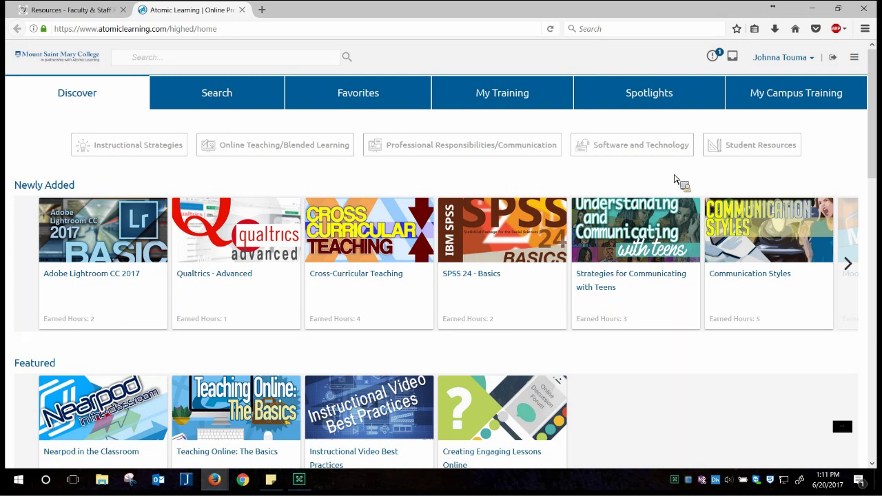
left_click(624, 152)
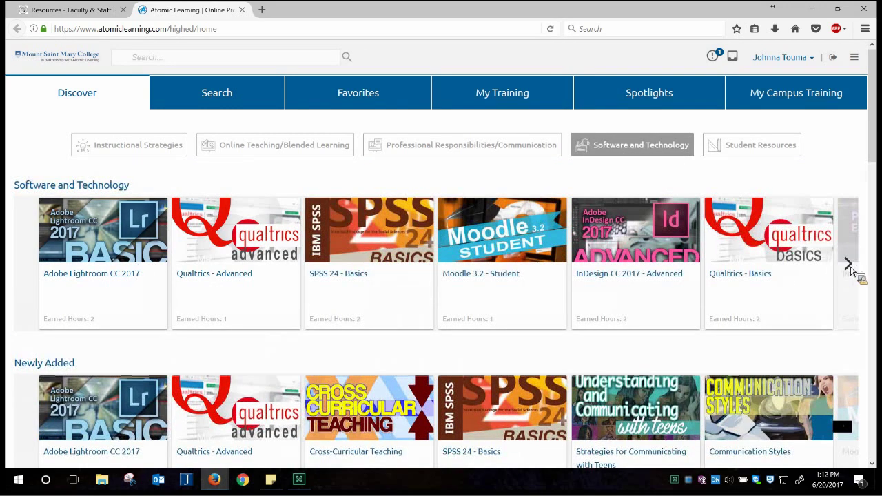
left_click(848, 264)
left_click(849, 264)
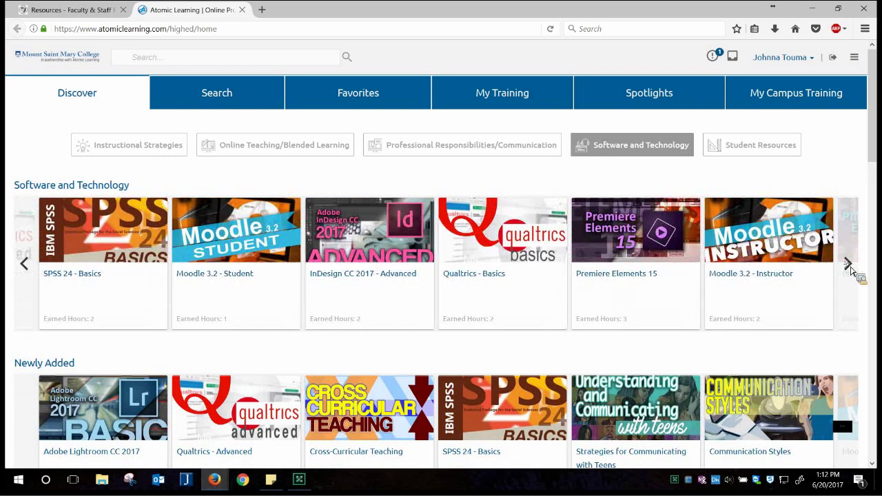
left_click(848, 265)
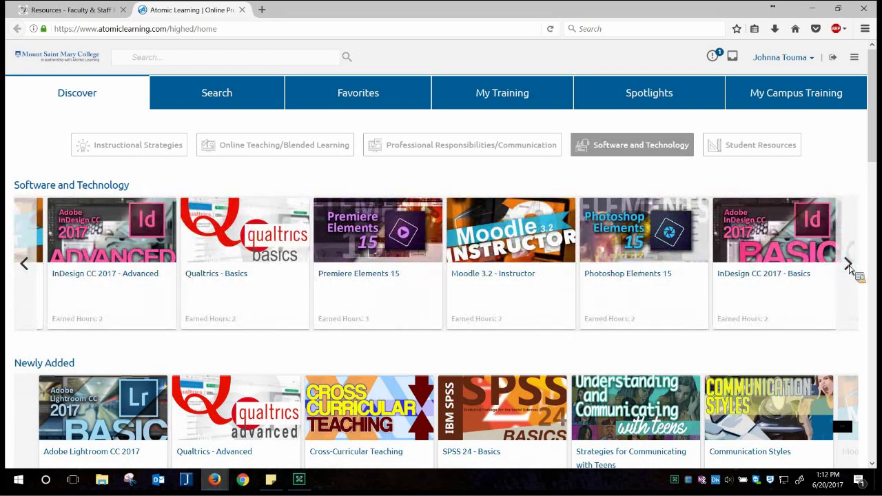
left_click(624, 154)
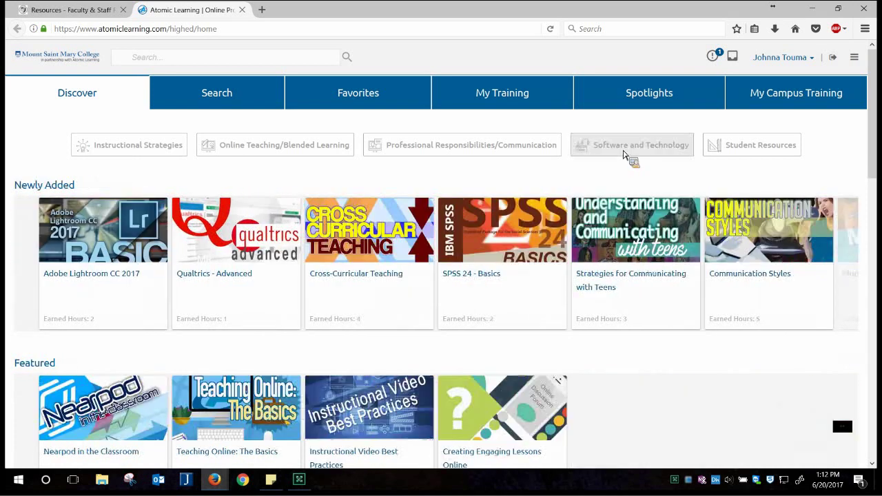
- Browse the courses in the Student Resources category and switch the category filter to Instructional Strategies
left_click(755, 151)
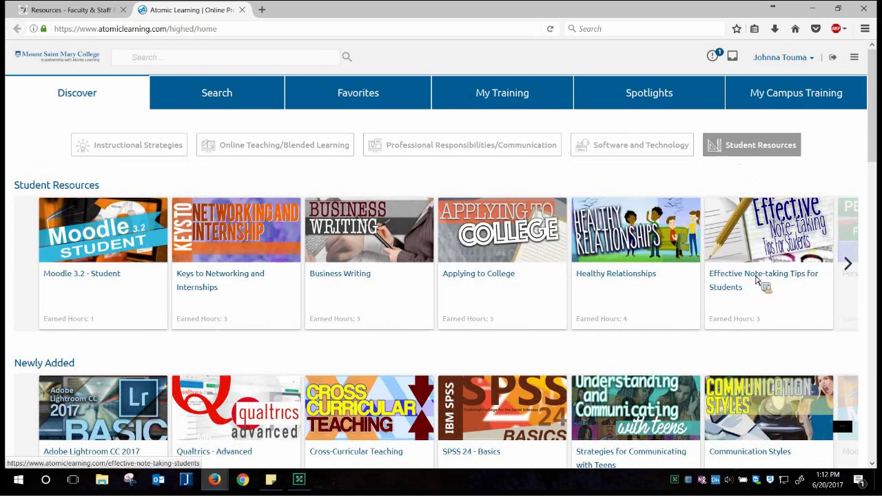
left_click(852, 269)
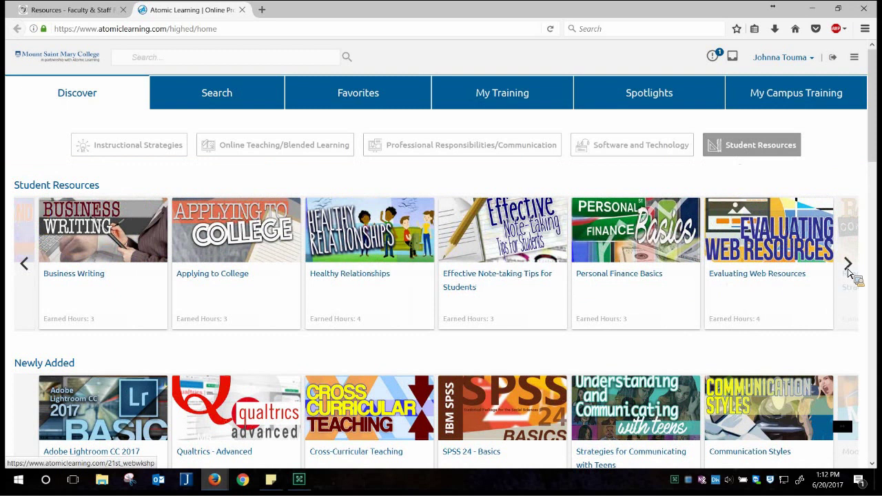
left_click(849, 264)
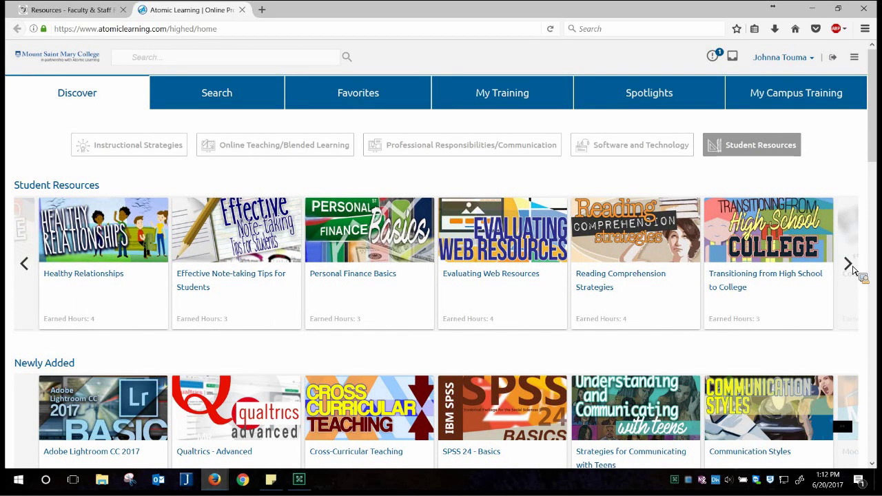
left_click(753, 146)
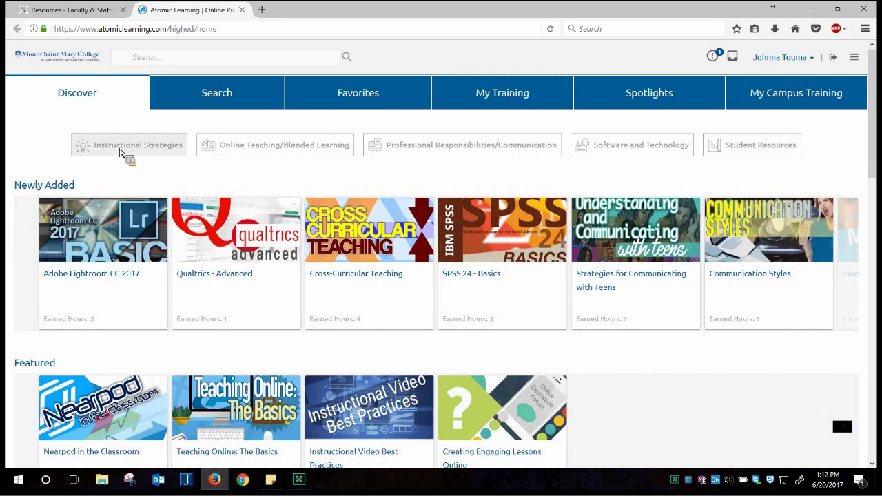
left_click(121, 153)
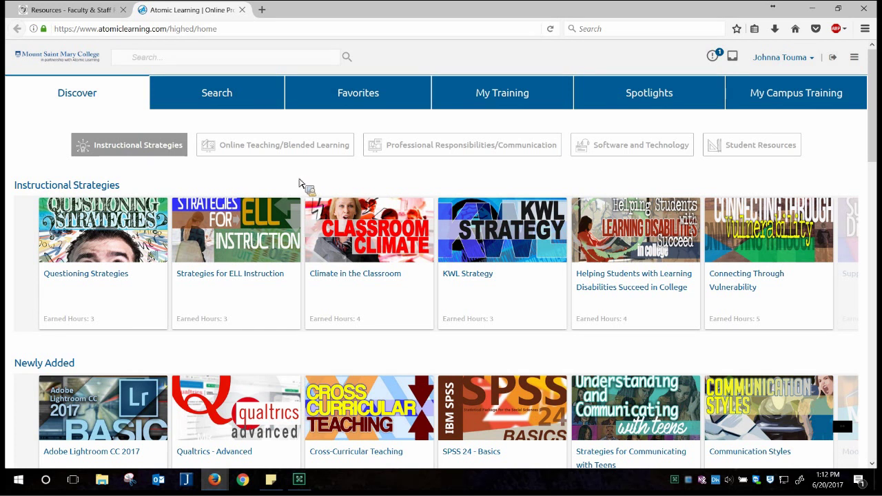
- Search the course library for "mla" and open the MLA (8th Ed.) Research Paper Basics series
left_click(224, 101)
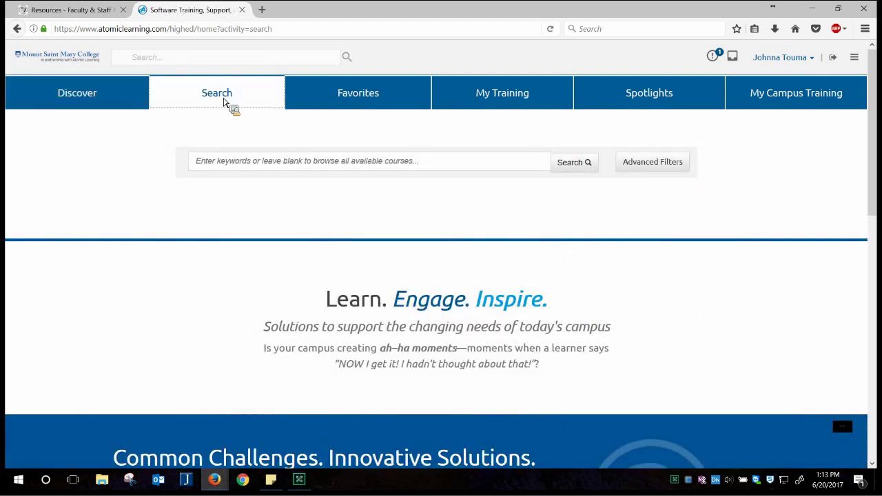
left_click(225, 164)
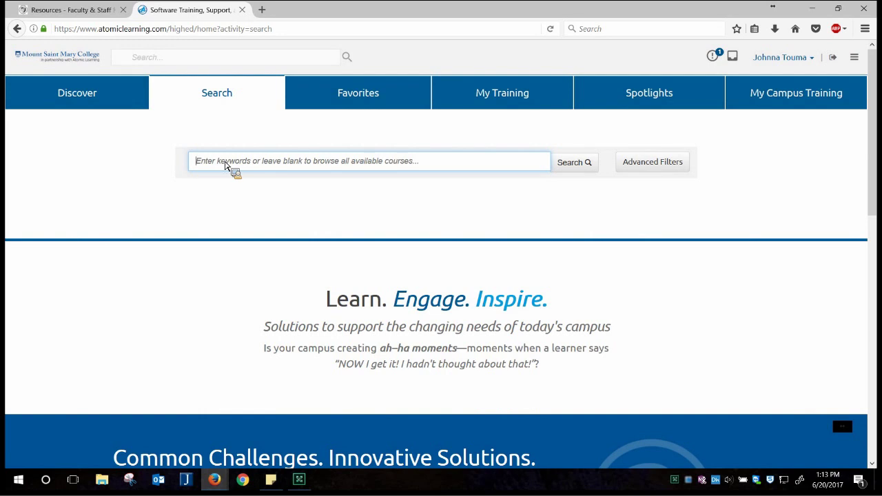
type("mla")
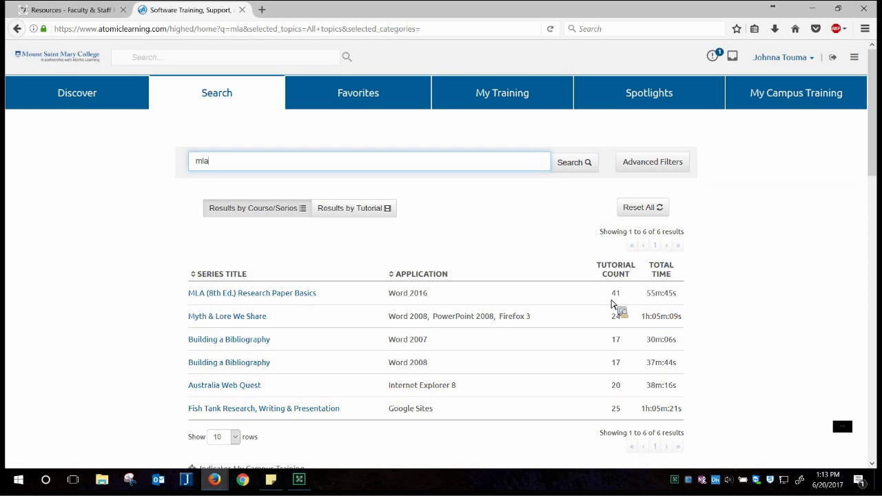
left_click(247, 297)
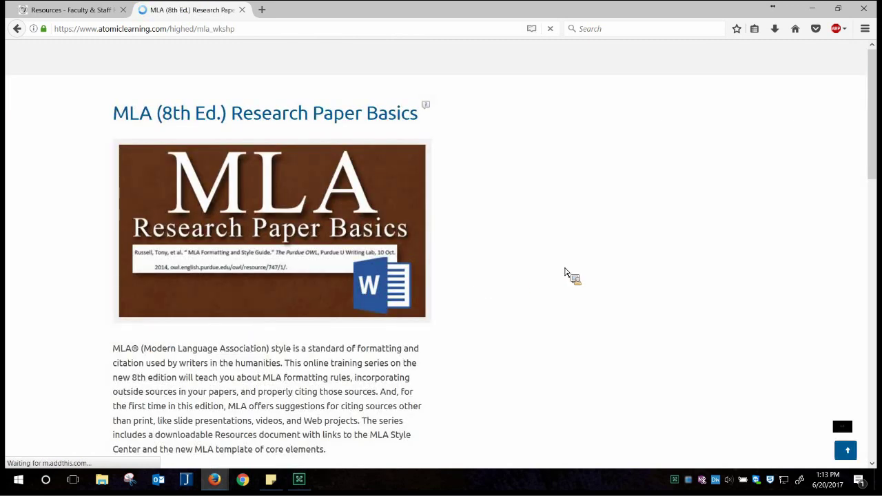
- Review the tutorials listed under MLA Formatting Basics and under Footnotes and Endnotes, collapsing both sections again
scroll(564, 272, "down", 2)
scroll(545, 276, "down", 3)
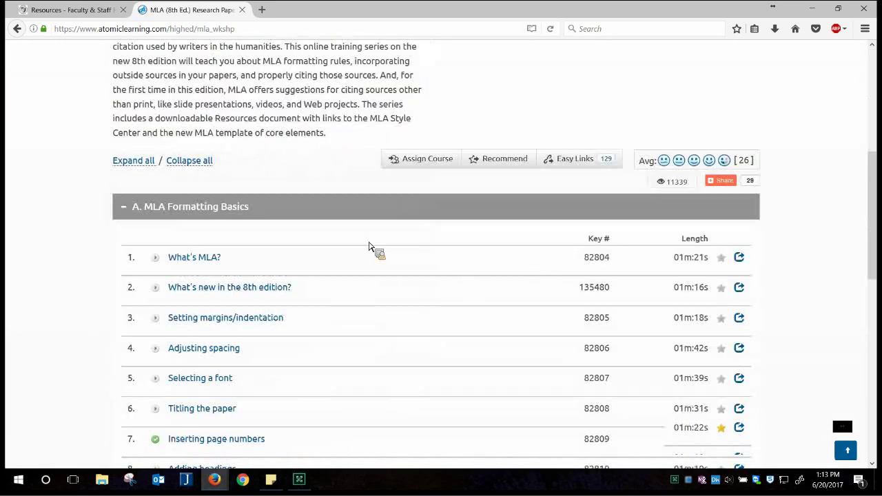
scroll(275, 221, "down", 1)
left_click(125, 153)
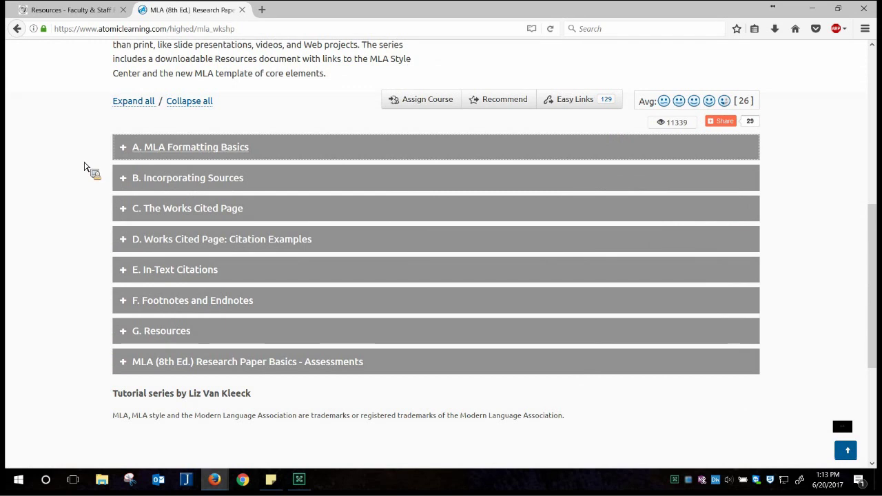
left_click(125, 153)
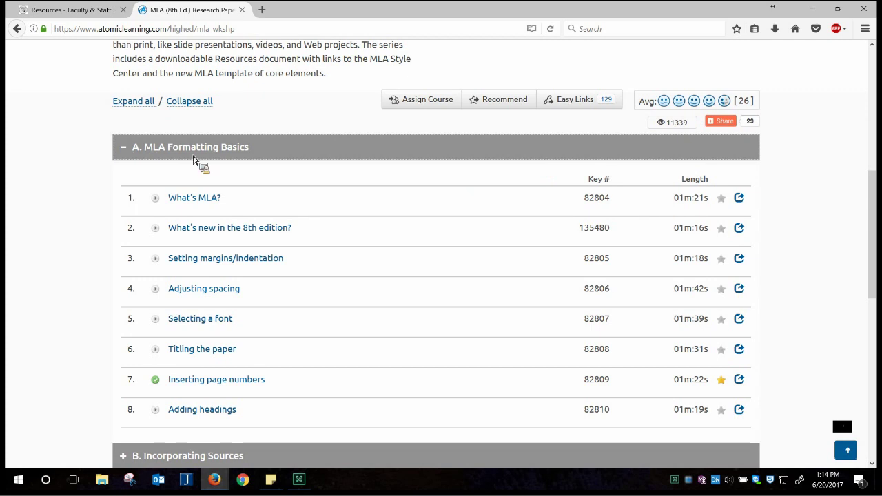
left_click(125, 151)
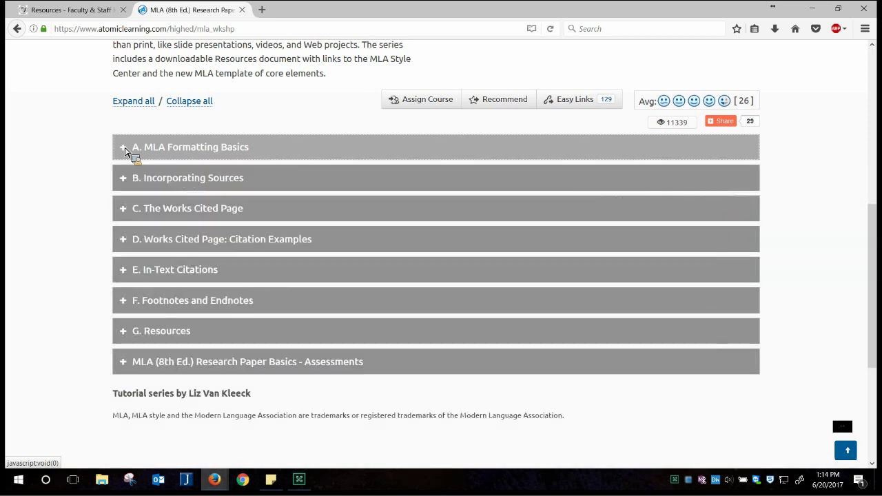
left_click(124, 151)
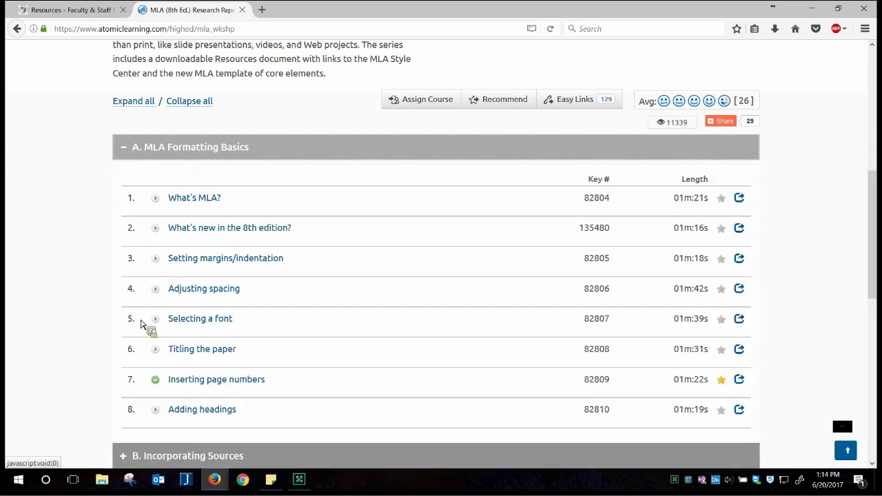
left_click(124, 153)
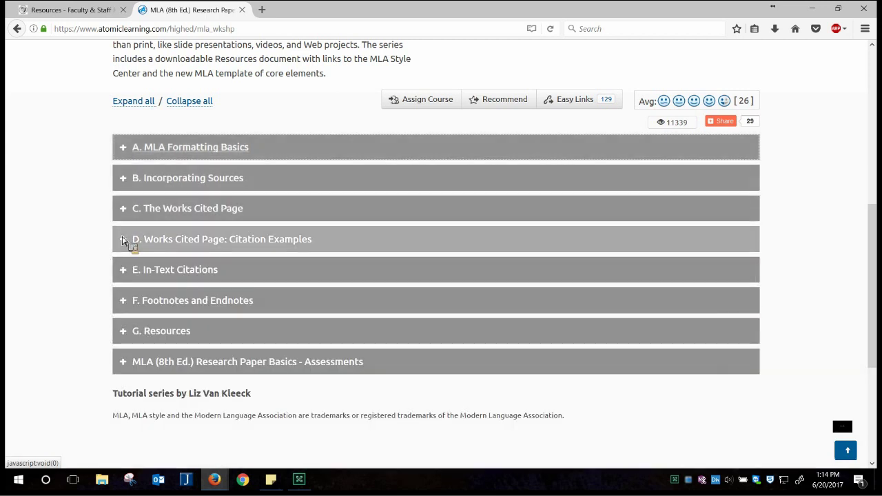
left_click(129, 308)
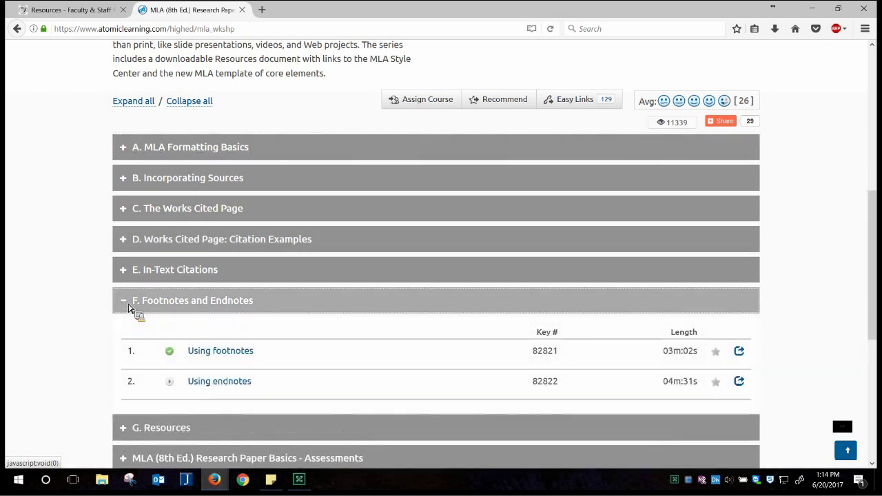
left_click(128, 307)
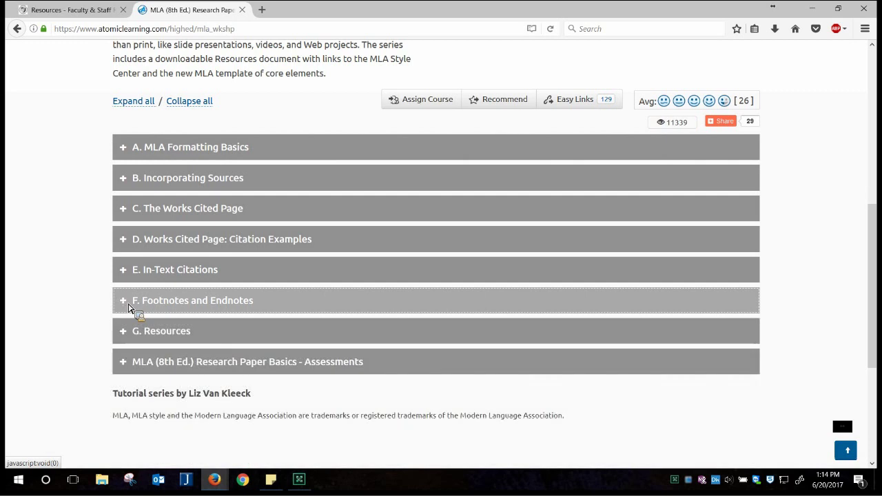
- Play the Web pages tutorial under Works Cited Page: Citation Examples and close its video
left_click(126, 241)
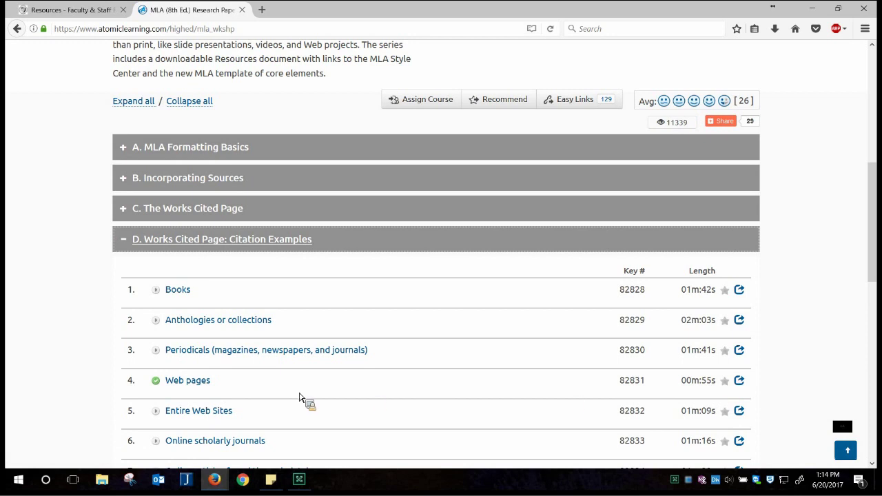
left_click(190, 384)
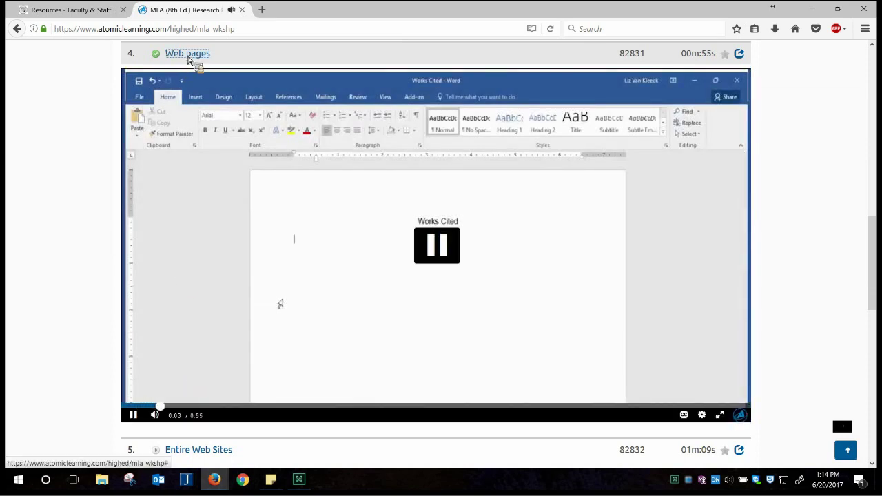
left_click(188, 59)
- Return to the course search results and clear the search keyword
scroll(99, 136, "up", 2)
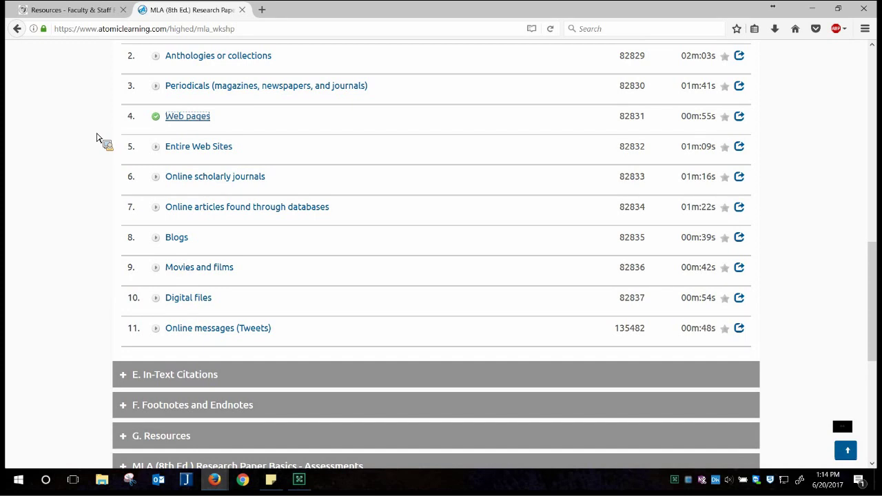
scroll(97, 138, "up", 4)
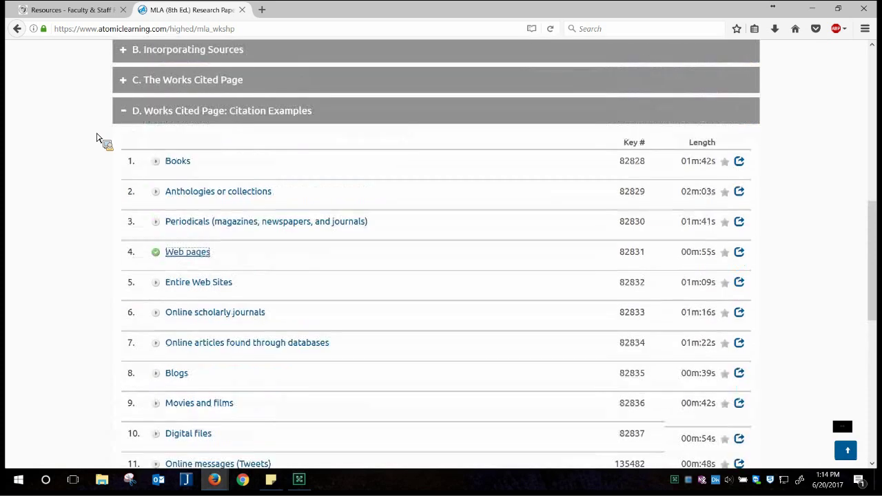
scroll(86, 235, "up", 2)
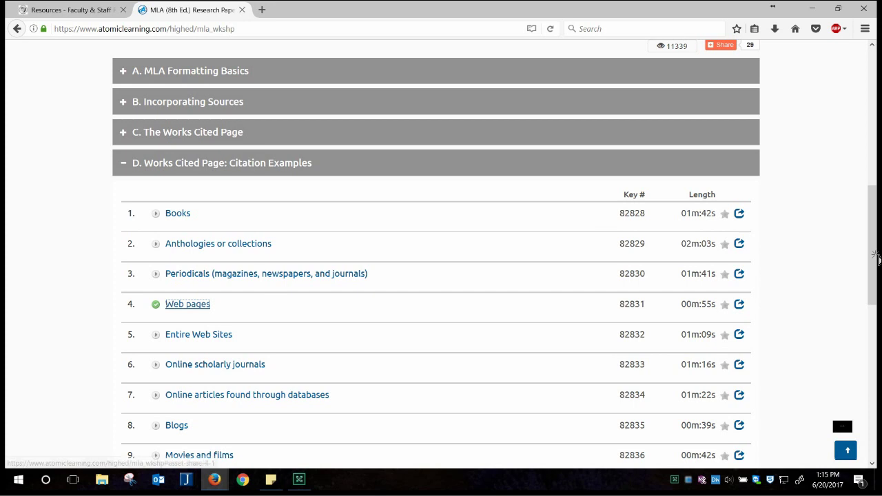
scroll(768, 122, "up", 6)
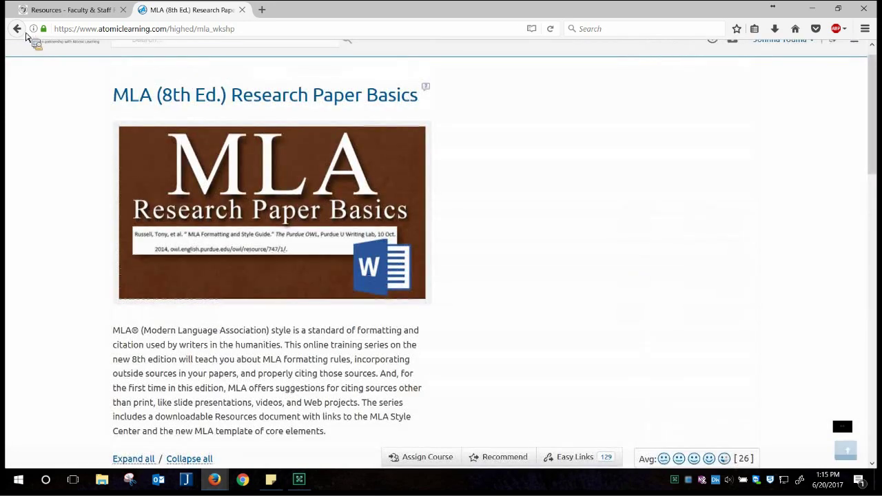
left_click(23, 32)
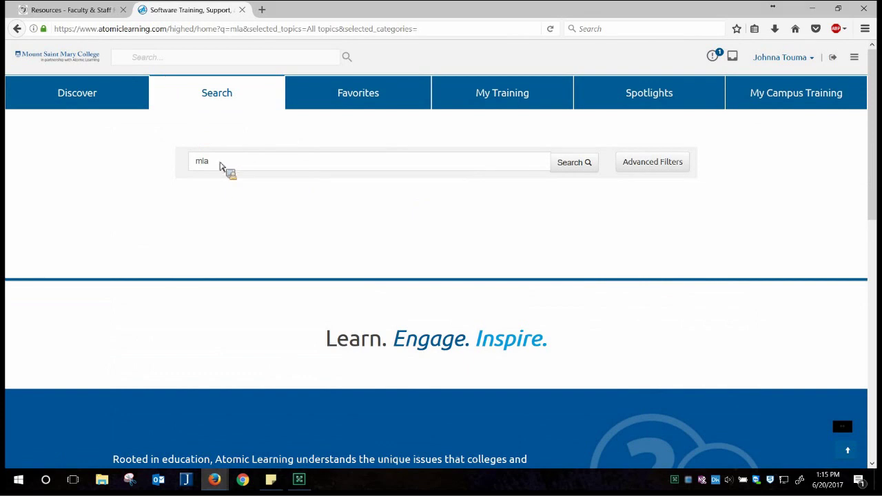
double_click(191, 158)
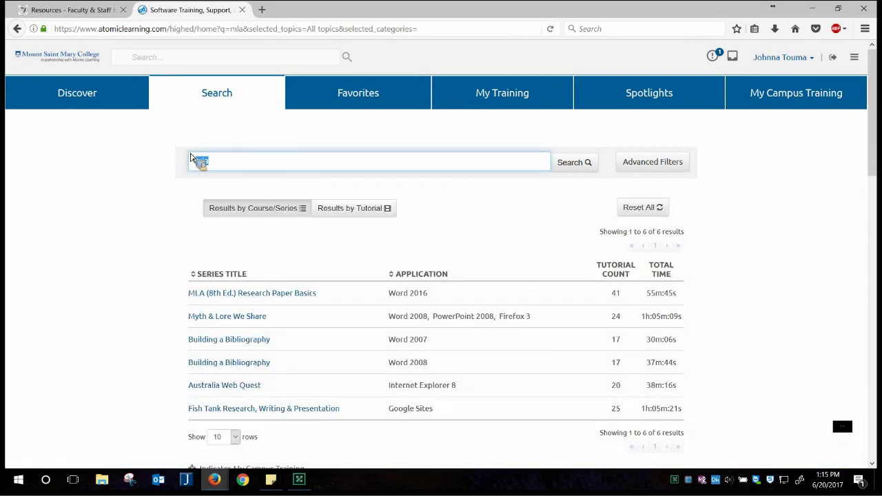
key("Delete")
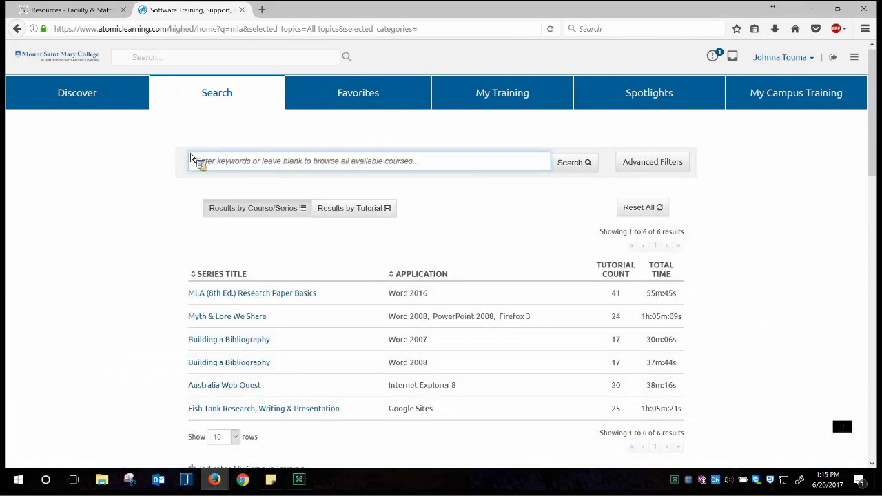
- Show the advanced search filters and look through the list of applications to its end
left_click(659, 165)
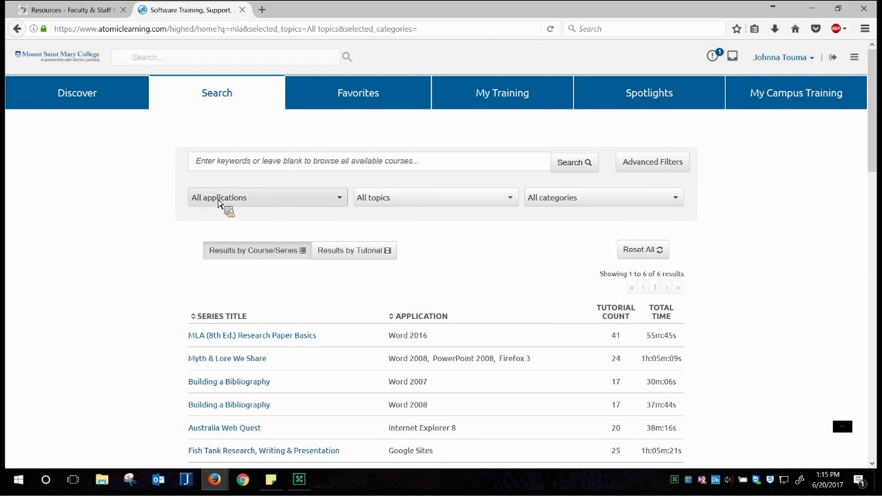
left_click(344, 202)
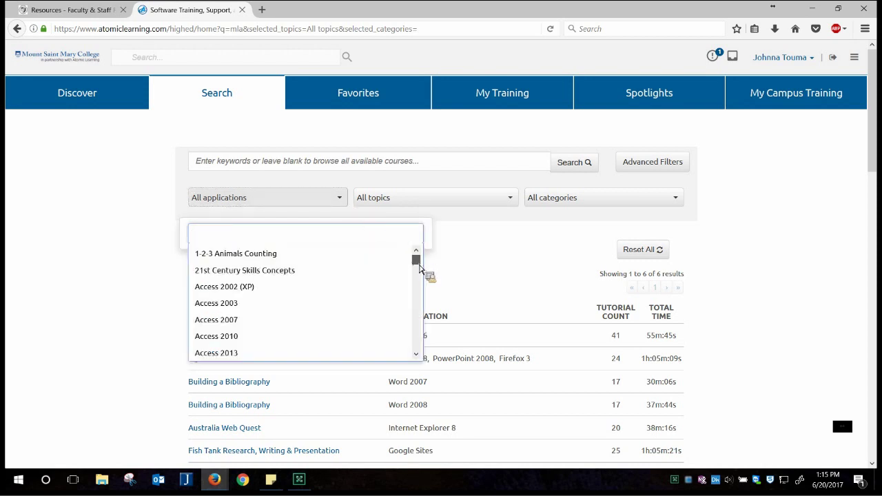
left_click_drag(415, 255, 295, 369)
key("Up")
key("Up")
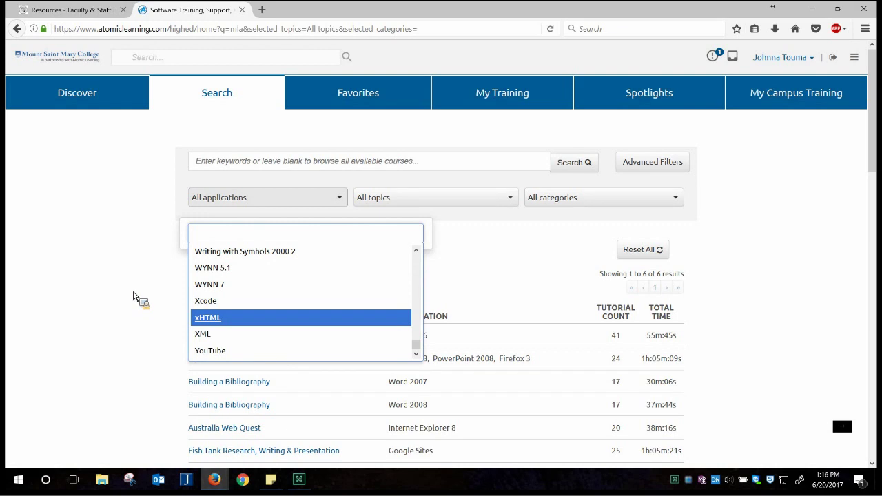
- Look back over the last entries of the applications list and close it without choosing one
key("Up")
key("Up")
key("Up")
key("Up")
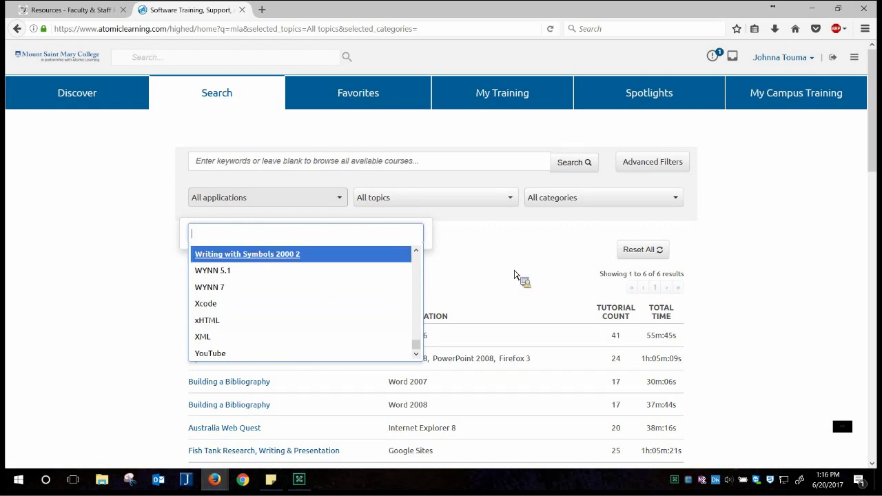
key("Escape")
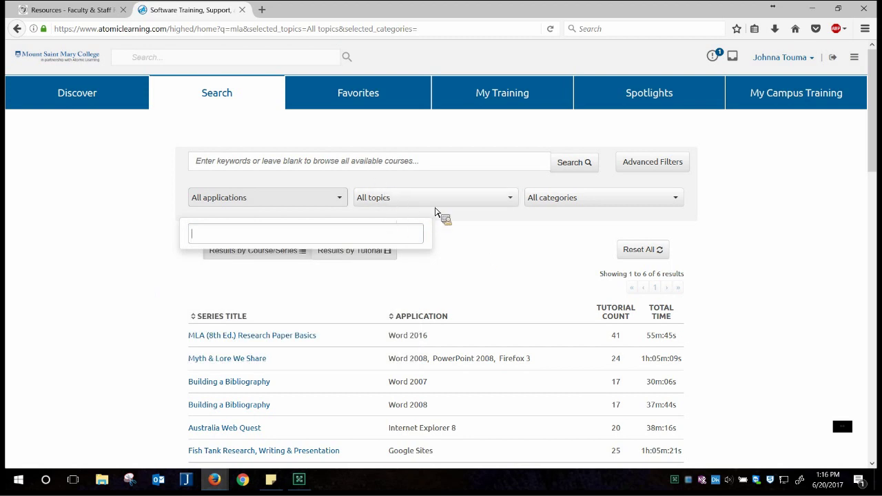
- Look through the topics list and the category options, leaving both filters unset
left_click(513, 201)
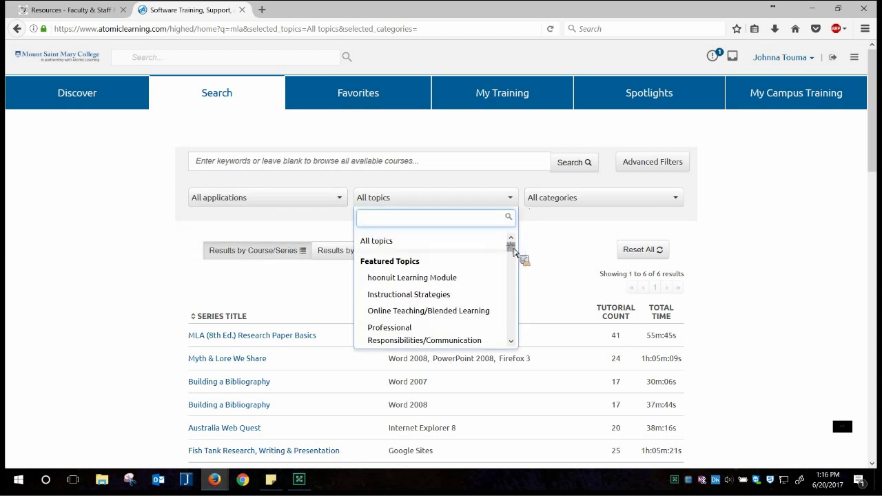
left_click_drag(514, 255, 514, 306)
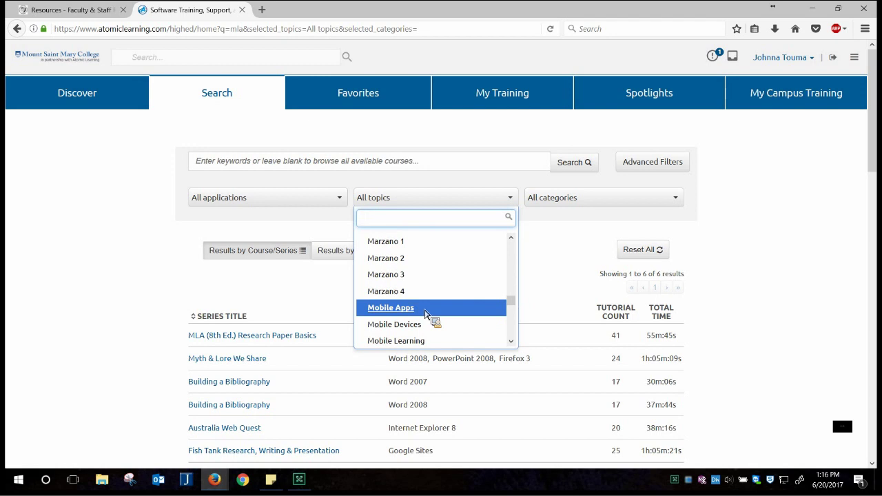
left_click(551, 254)
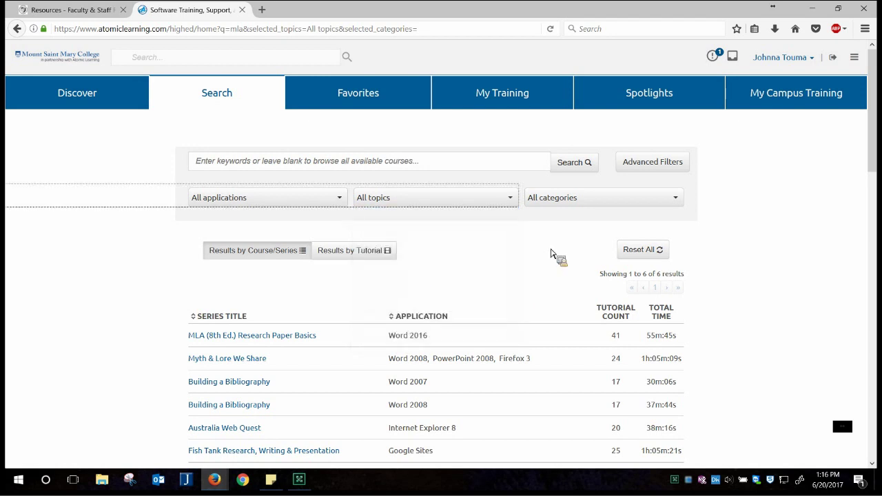
left_click(677, 200)
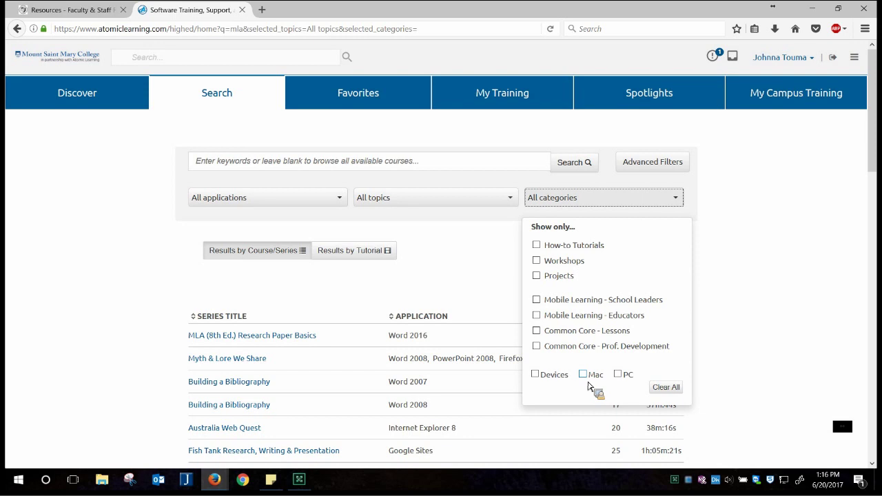
left_click(764, 231)
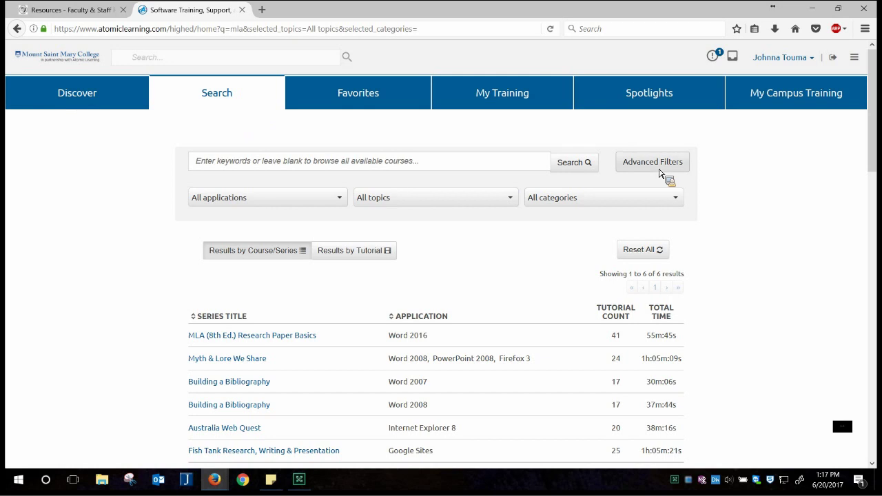
- Search the courses for "g suite"
left_click(221, 165)
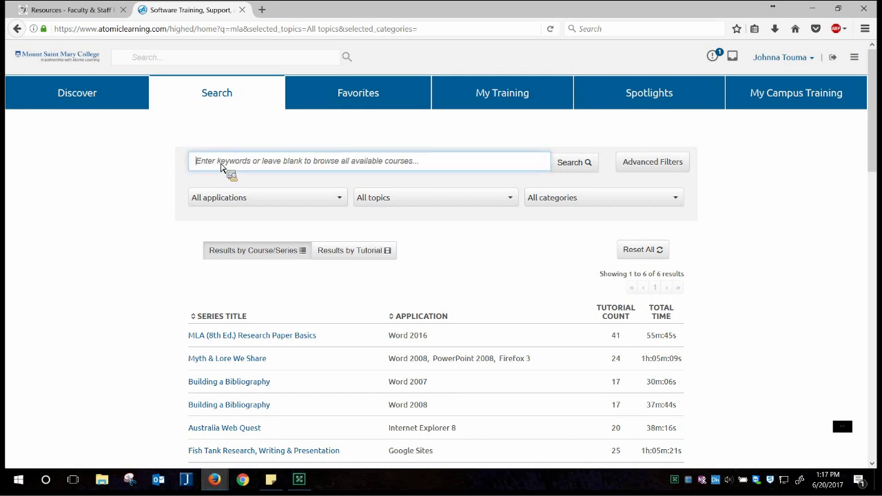
type("g")
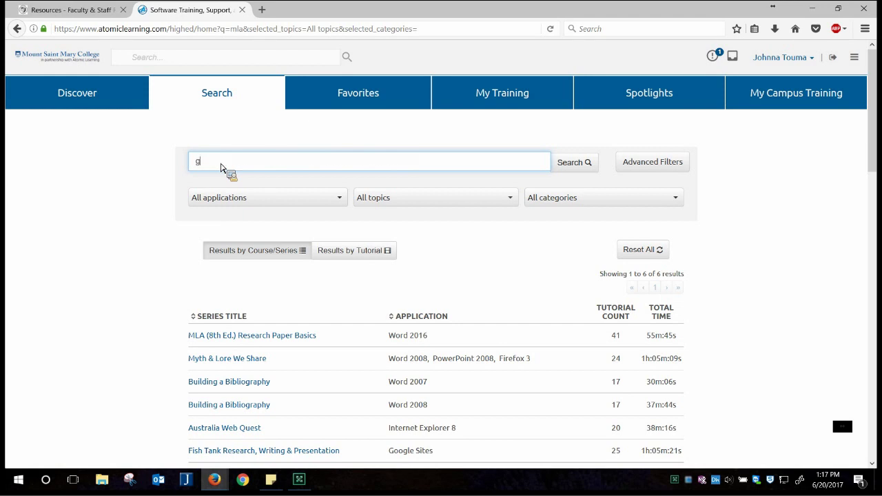
type(" suite")
key("Return")
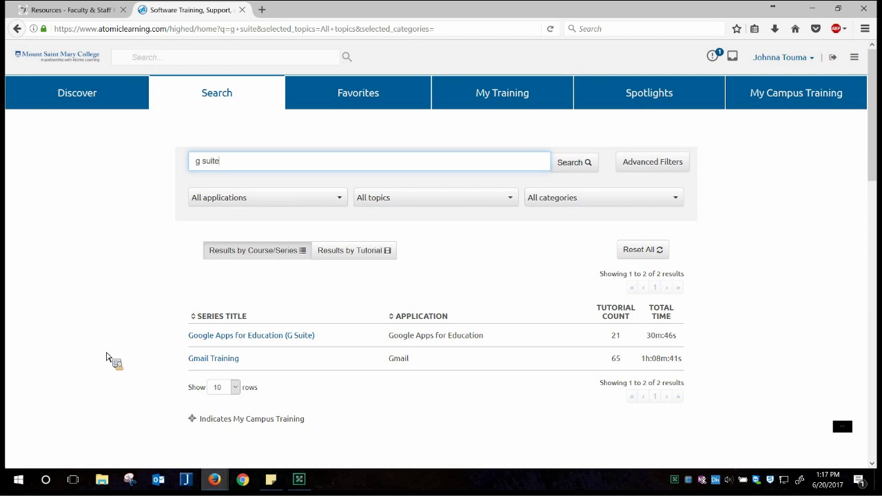
- Open the Gmail Training course and review its Getting Started and Sending Emails sections, collapsing both again
left_click(208, 359)
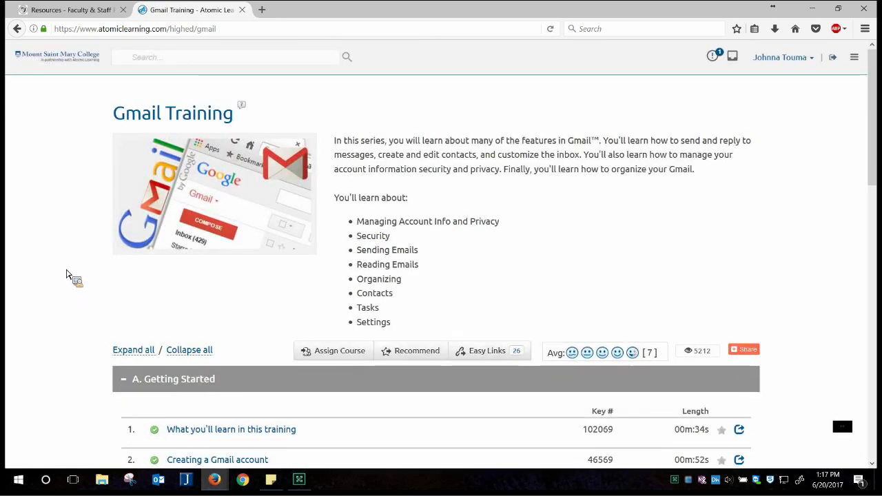
scroll(66, 275, "down", 3)
scroll(132, 203, "down", 1)
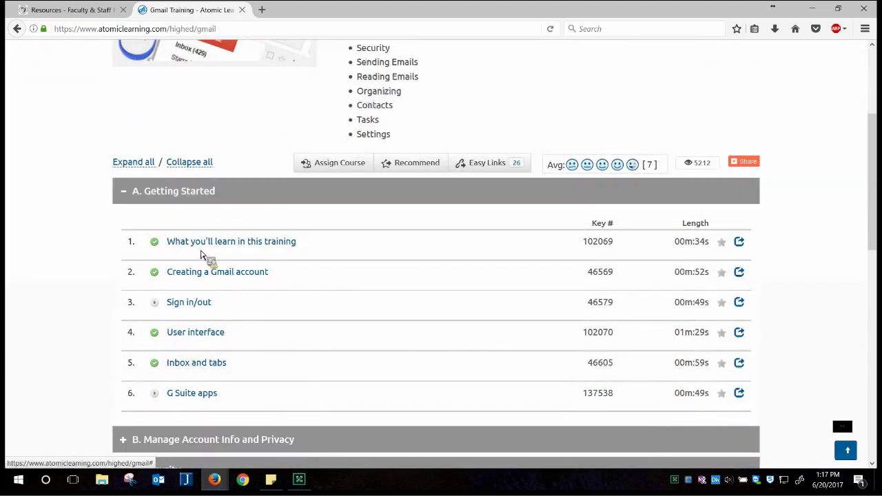
left_click(126, 199)
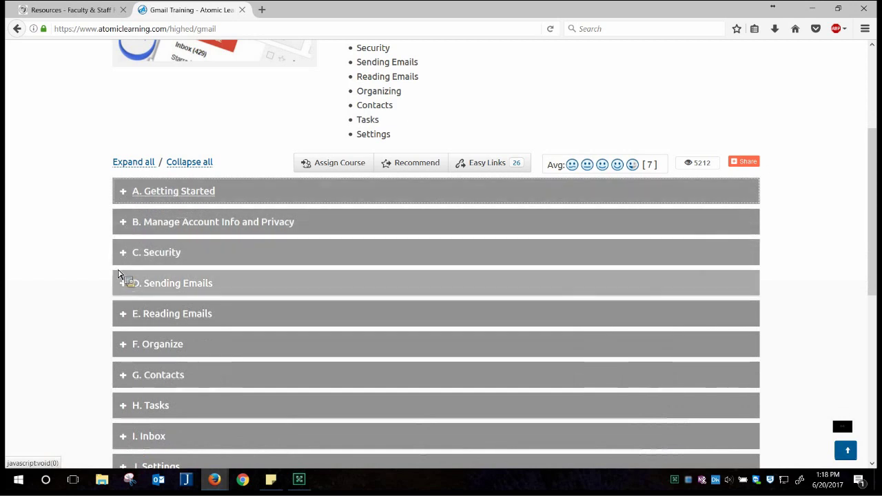
left_click(133, 287)
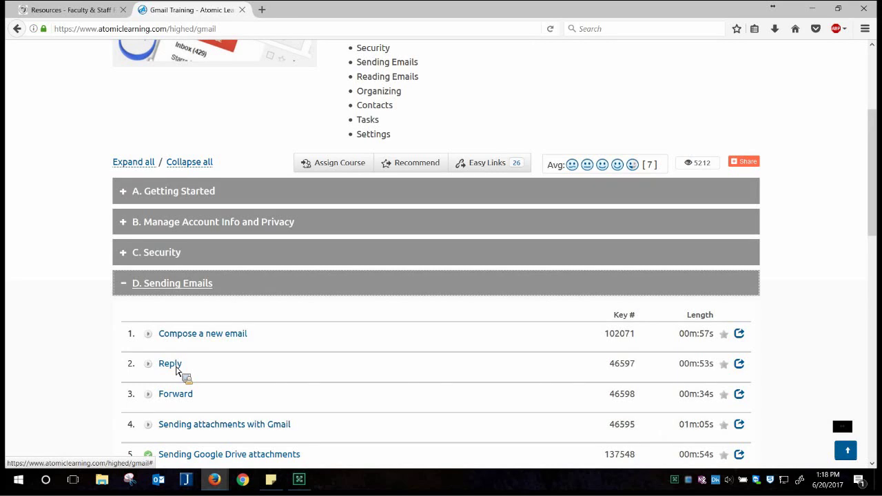
left_click(128, 290)
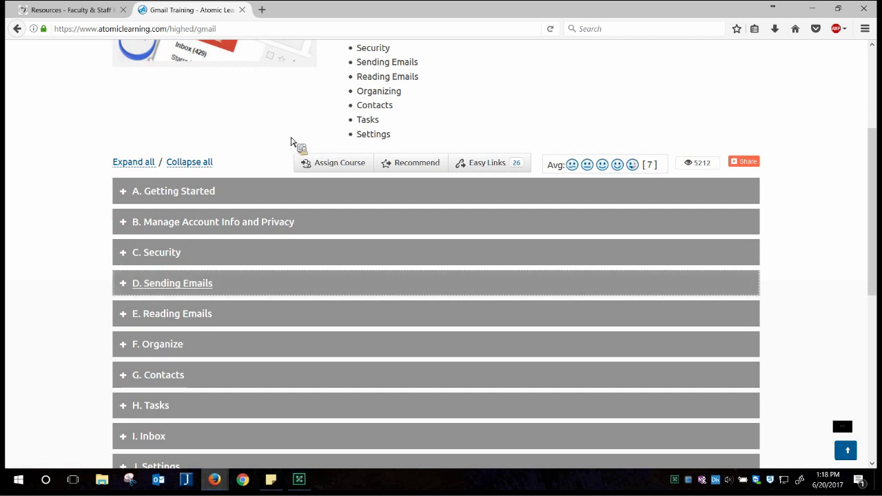
- Create and preview Easy Links for only the Security section and the Sending attachments with Gmail tutorial
left_click(481, 164)
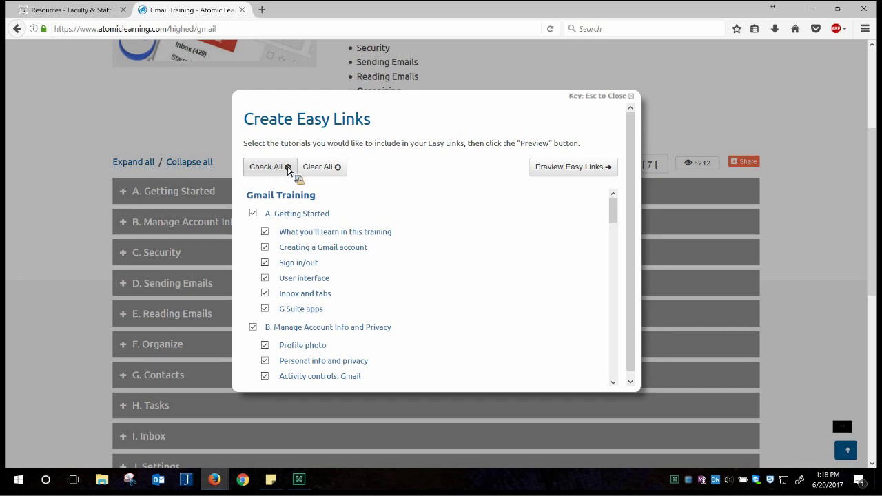
left_click(332, 171)
scroll(416, 230, "down", 5)
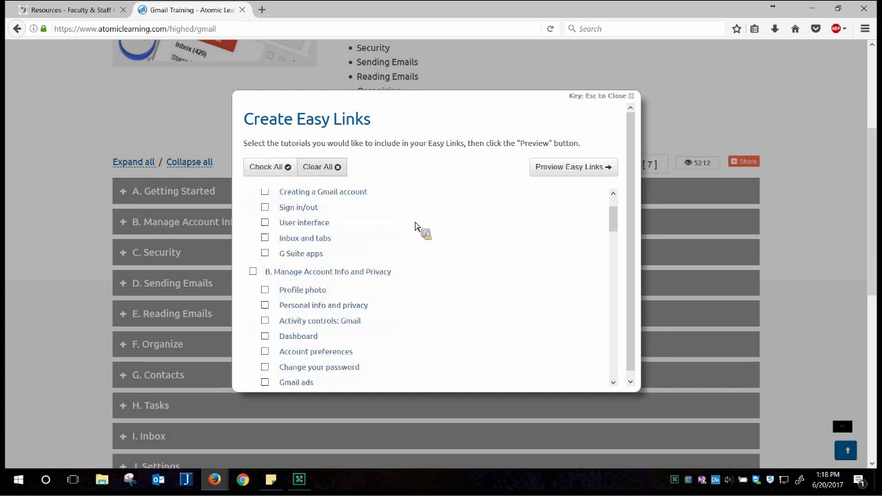
left_click(253, 285)
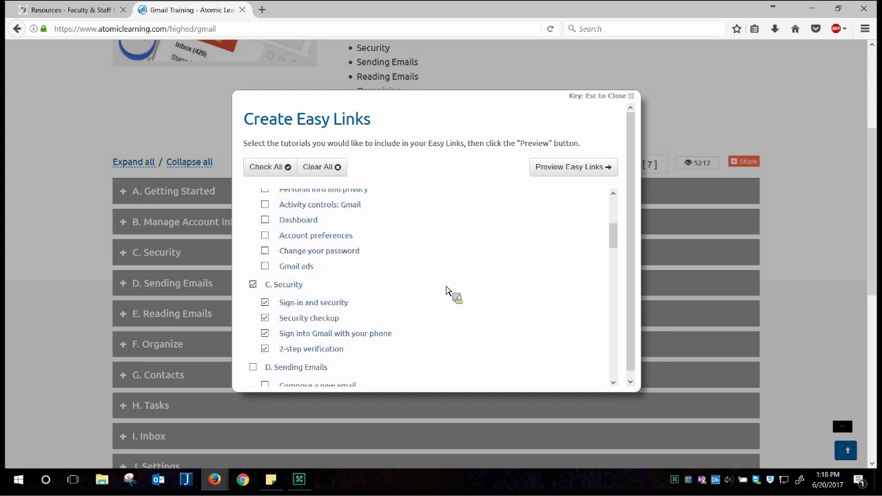
scroll(448, 293, "down", 3)
left_click(266, 319)
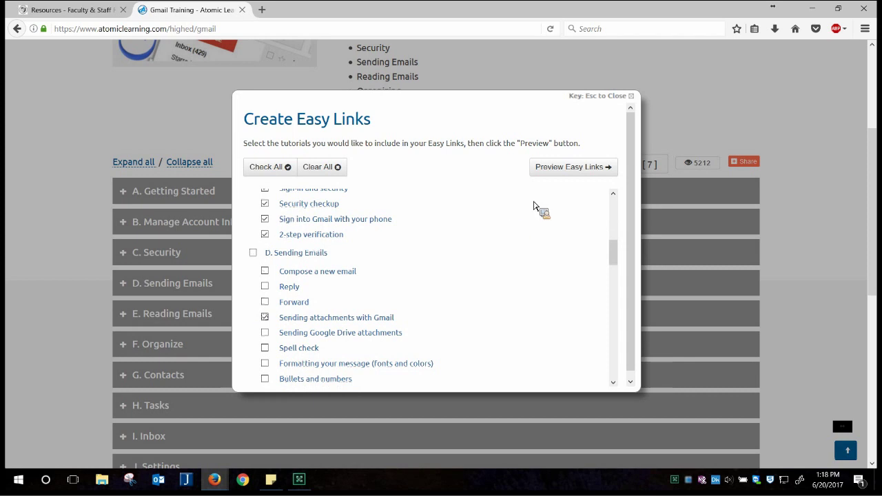
left_click(571, 170)
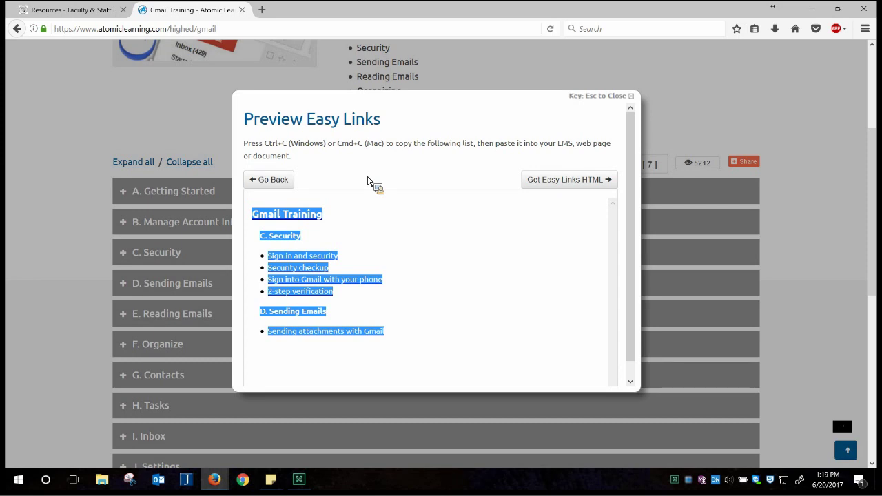
- View the HTML version of the Easy Links, return to the preview and close the dialog
left_click(574, 180)
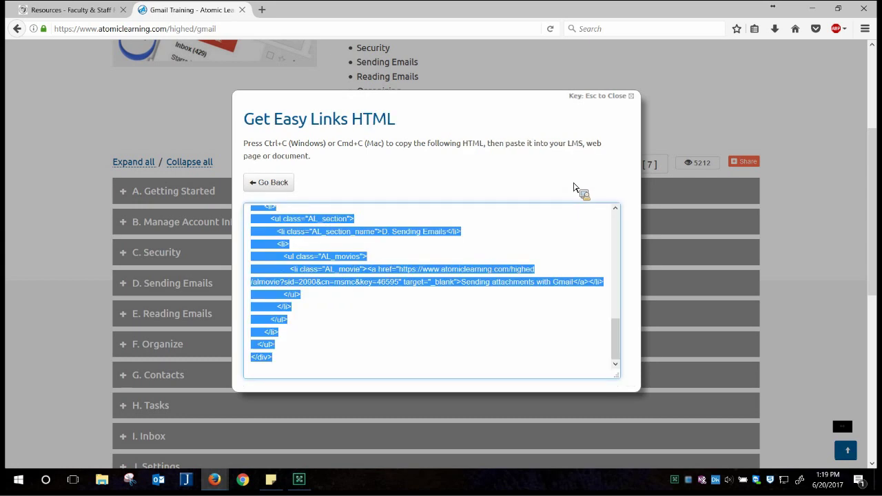
left_click(270, 183)
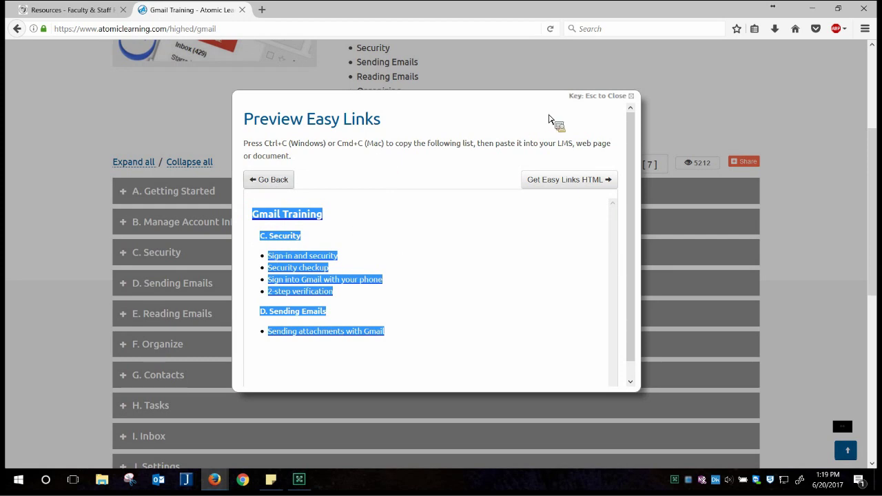
left_click(600, 102)
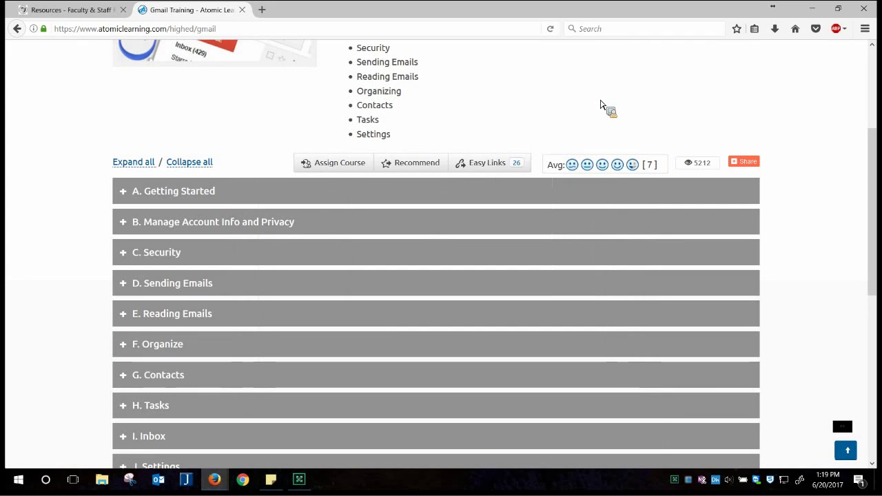
- Return to the course search results and open the Google Apps for Education (G Suite) course
scroll(782, 69, "up", 2)
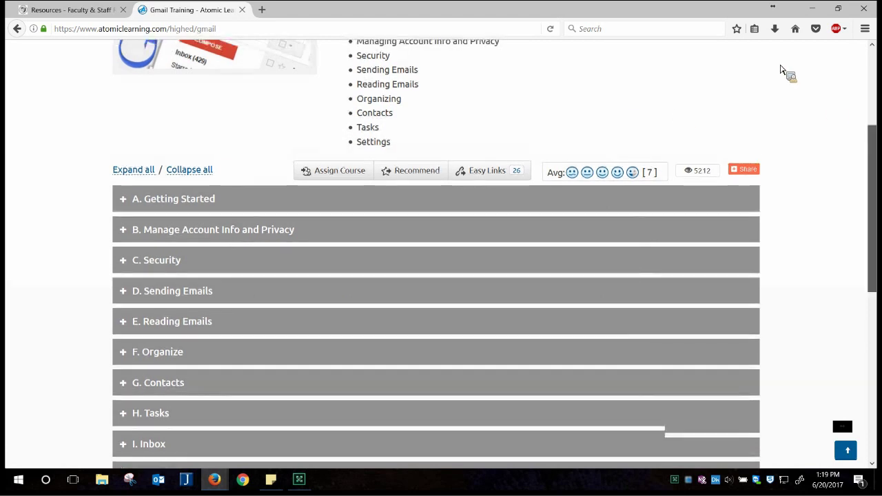
scroll(782, 69, "up", 5)
left_click(18, 29)
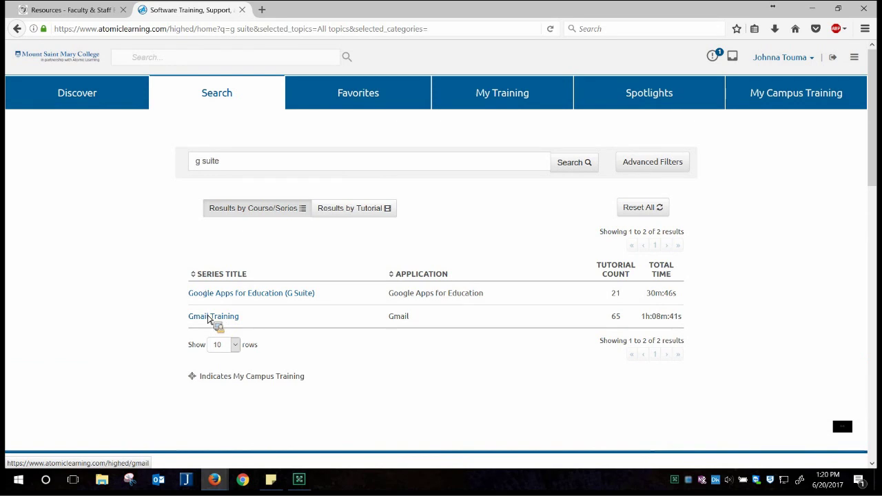
left_click(238, 293)
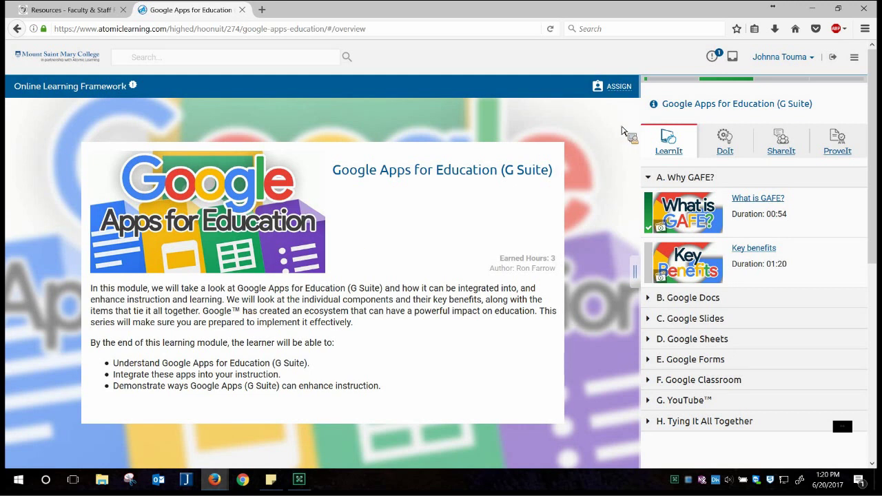
- Review the course's LearnIt lessons with the Google Docs section, as well as its DoIt, ShareIt and ProveIt stages
left_click(662, 149)
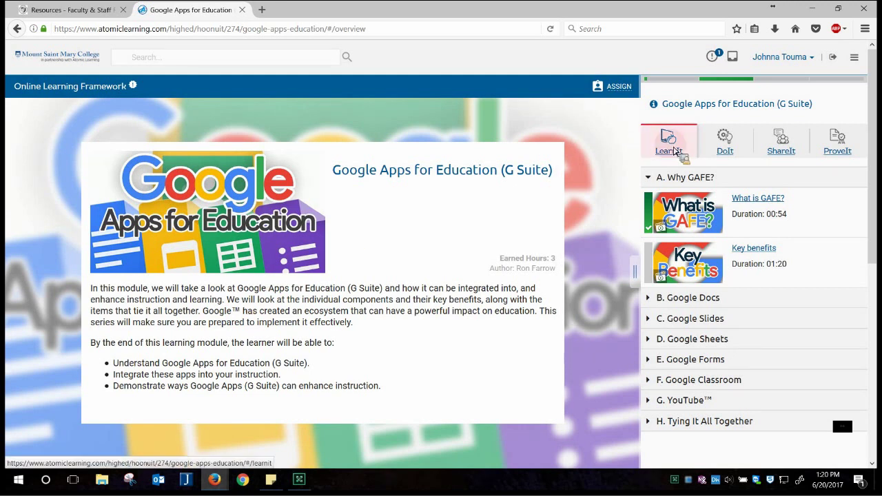
left_click(652, 302)
left_click(651, 299)
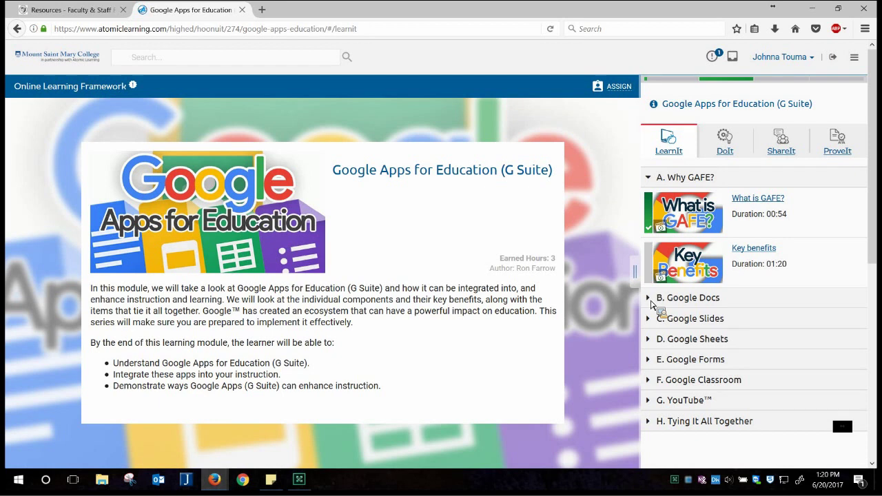
left_click(727, 142)
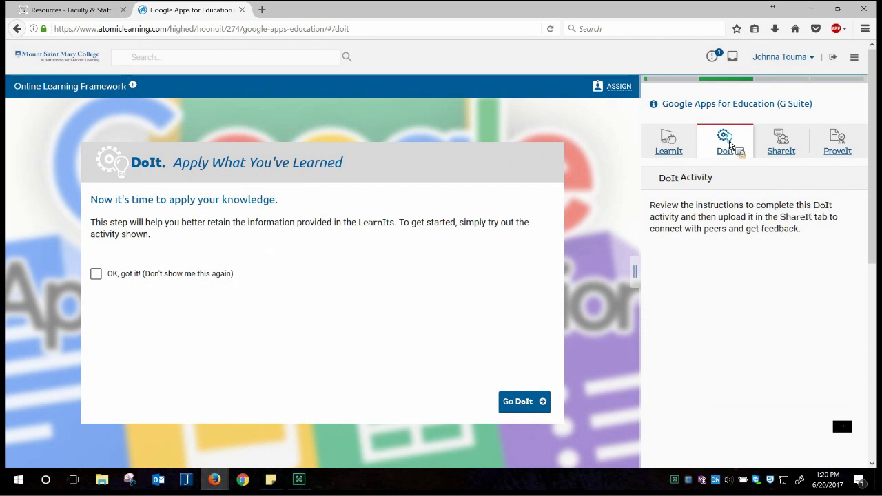
left_click(786, 149)
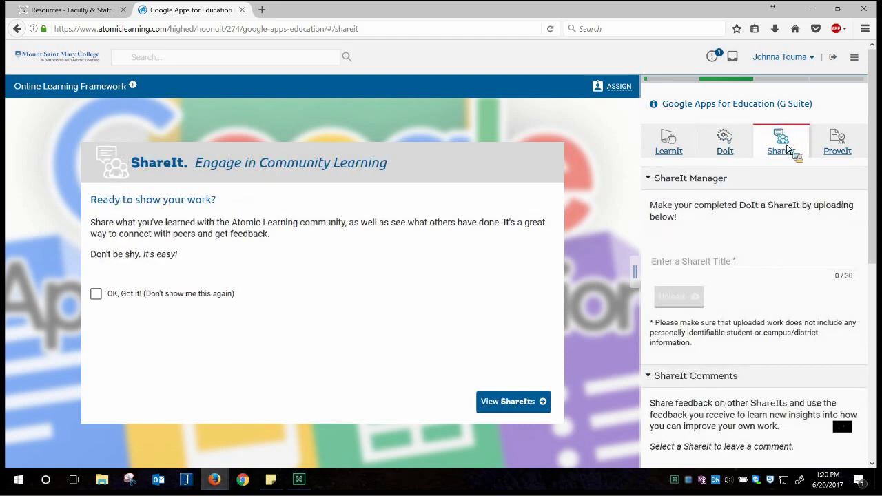
left_click(839, 147)
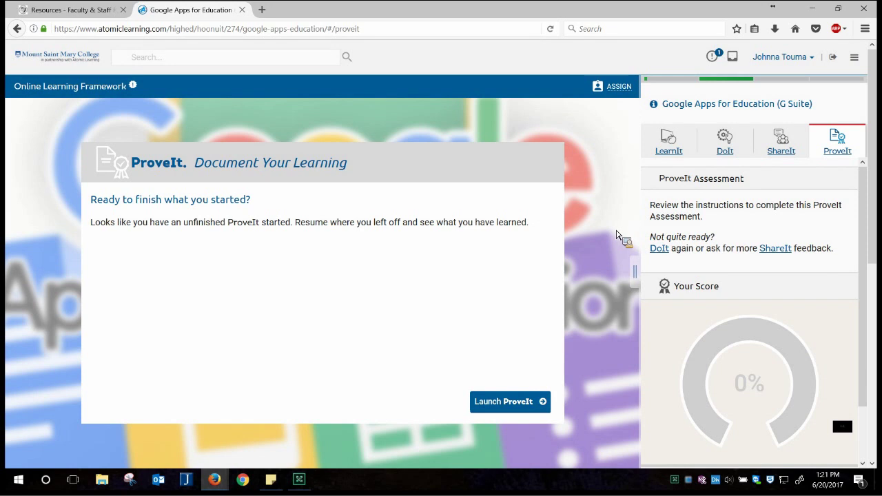
- Go back from the course to the "g suite" search results and select the whole search keyword
left_click(17, 29)
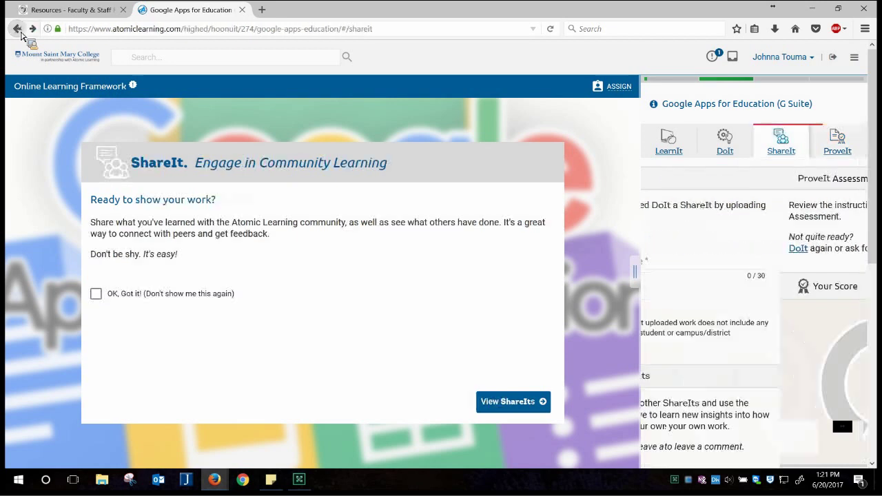
left_click(17, 29)
left_click(18, 29)
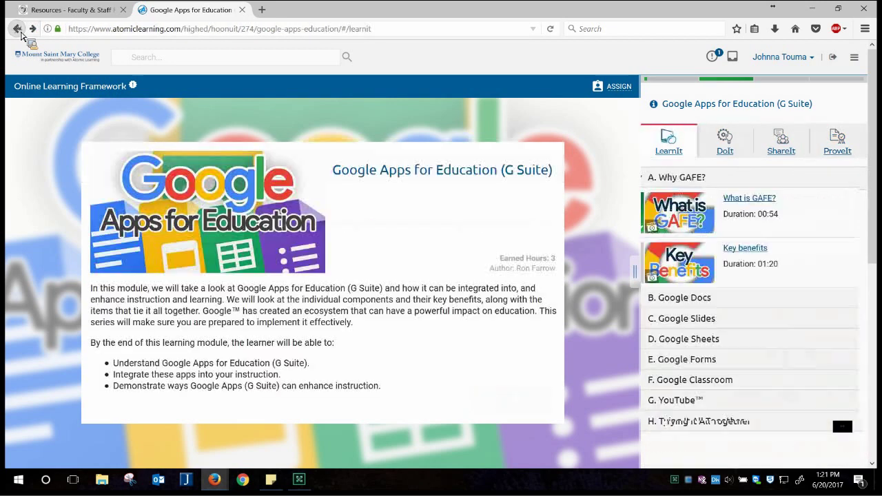
left_click(20, 34)
left_click(21, 33)
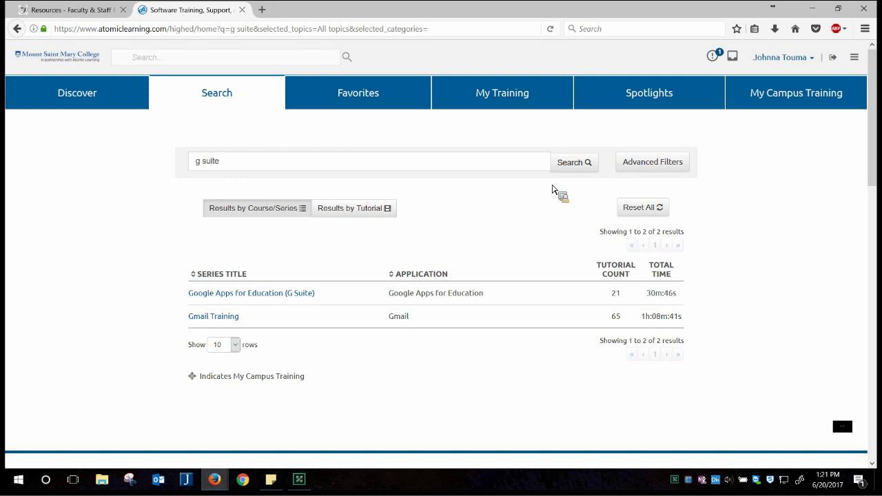
left_click_drag(250, 169, 130, 170)
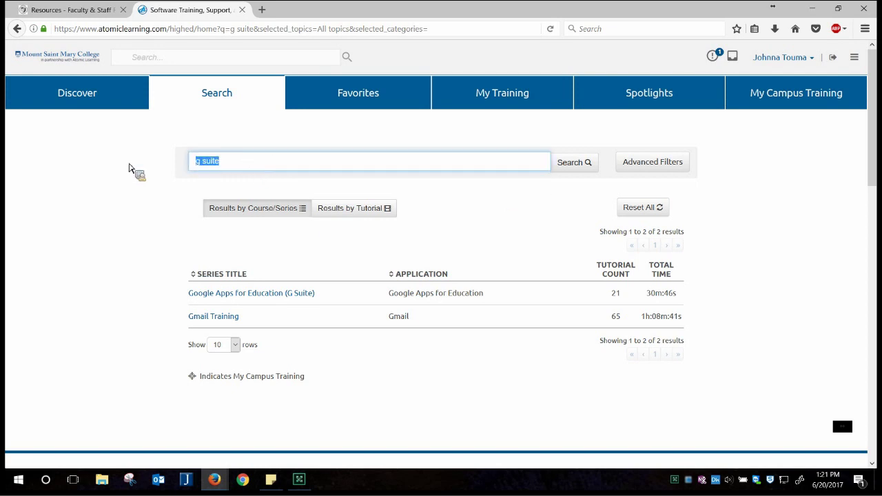
- Clear the search keyword and filter the courses with the advanced topic filter "hoonuit Learning Module"
key("BackSpace")
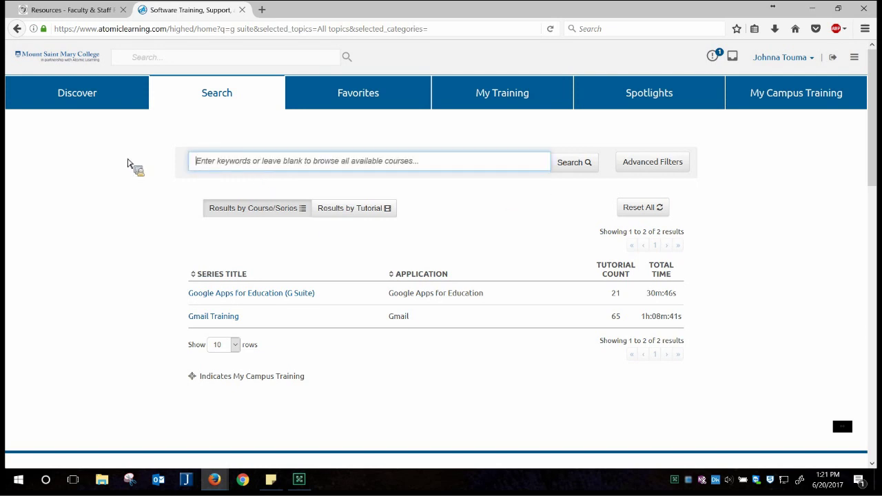
left_click(650, 166)
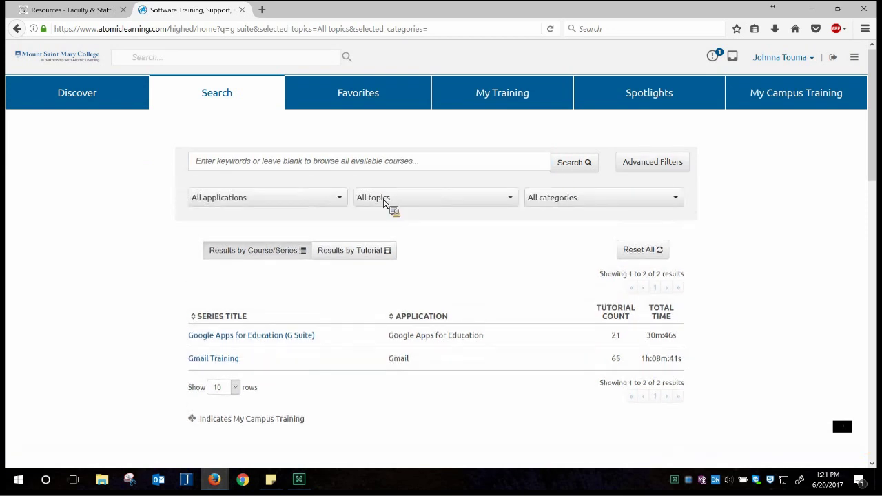
left_click(514, 199)
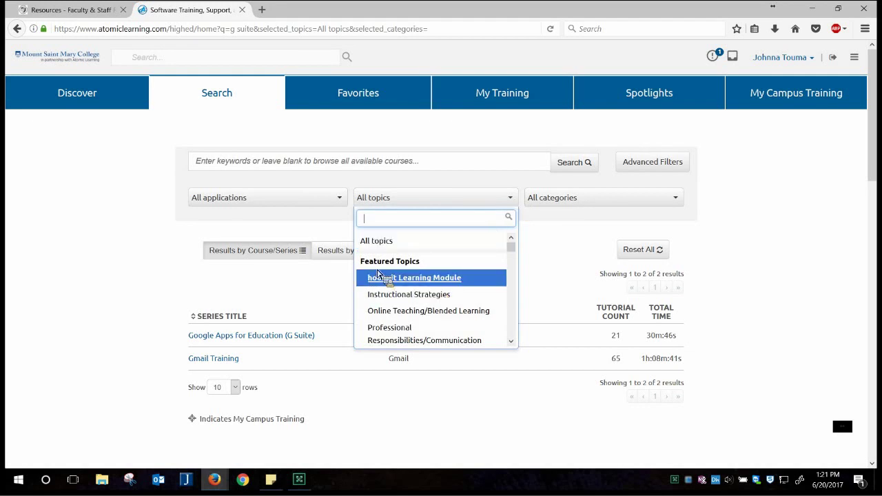
left_click(414, 277)
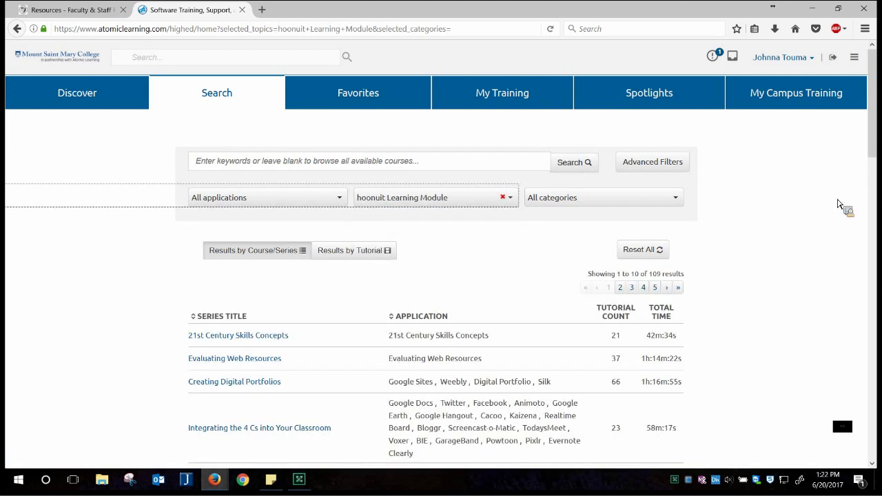
- Browse the courses listed under the hoonuit Learning Module topic, including the second page of results
scroll(877, 143, "down", 6)
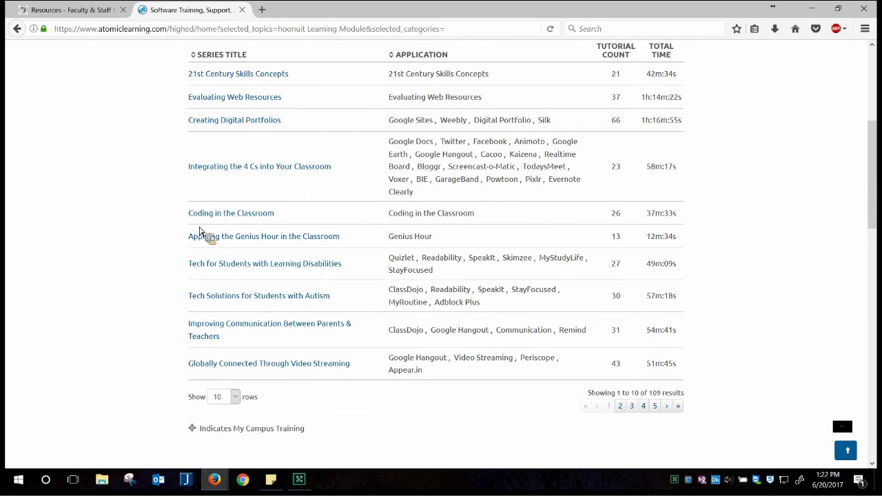
left_click(620, 406)
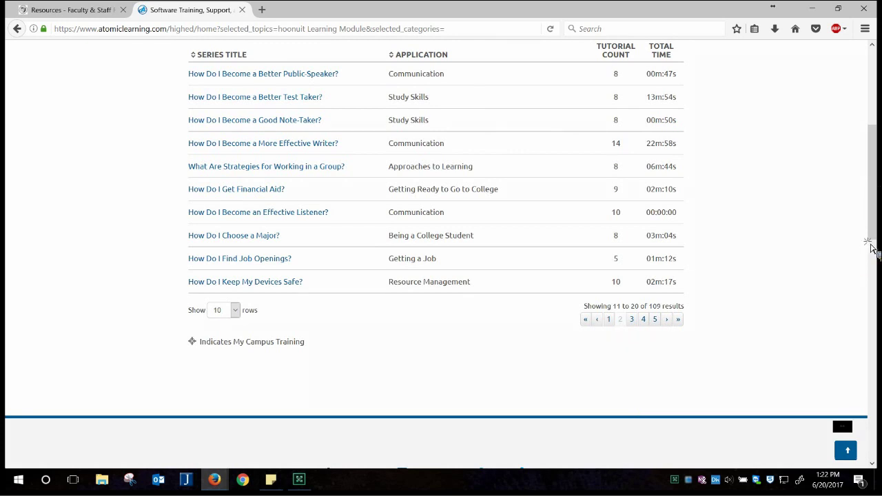
scroll(691, 203, "up", 1)
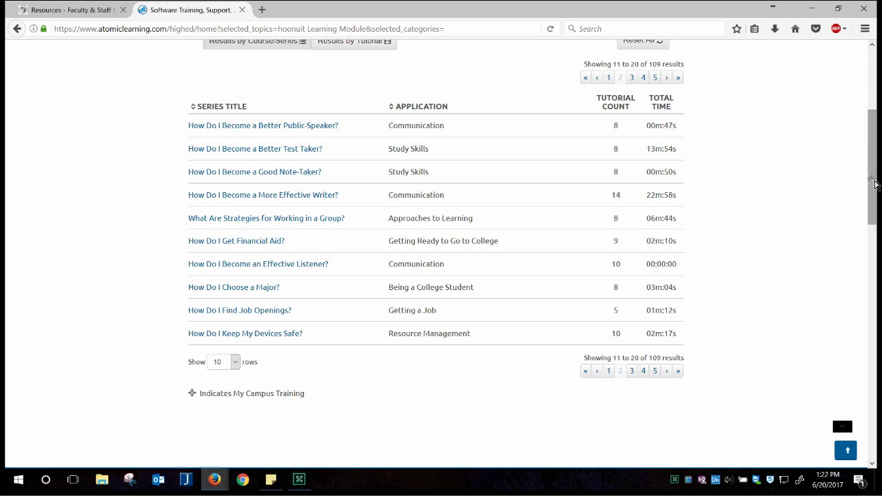
scroll(838, 82, "up", 1)
scroll(838, 82, "up", 3)
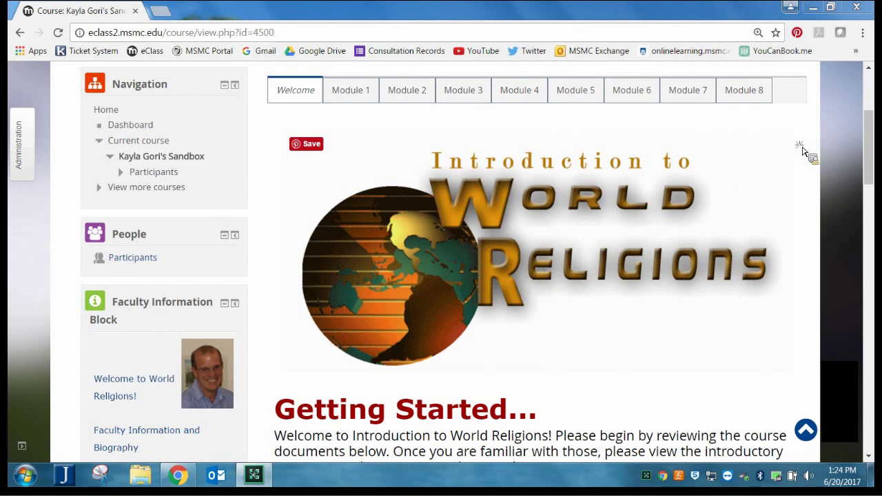
- In the Introduction to World Religions course in eClass, find the Welcome section's activities and open MLA Citation Style Tutorials (Required)
scroll(876, 241, "down", 2)
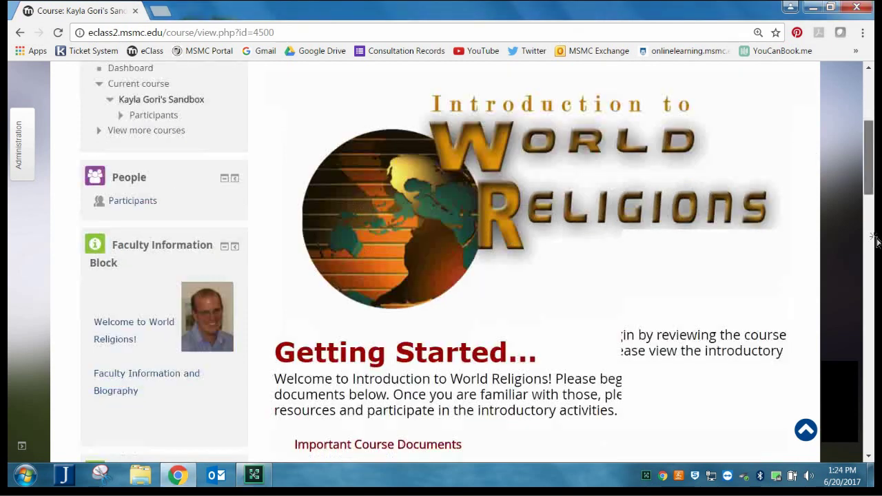
scroll(876, 241, "down", 5)
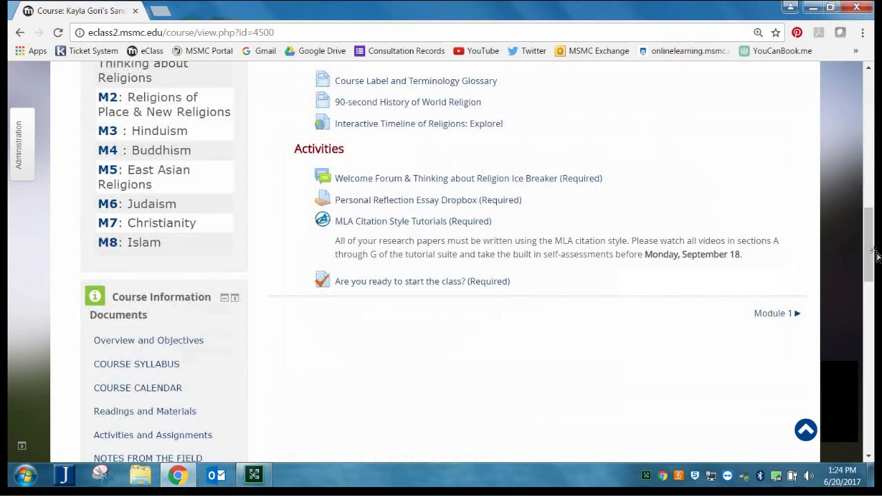
scroll(877, 259, "down", 1)
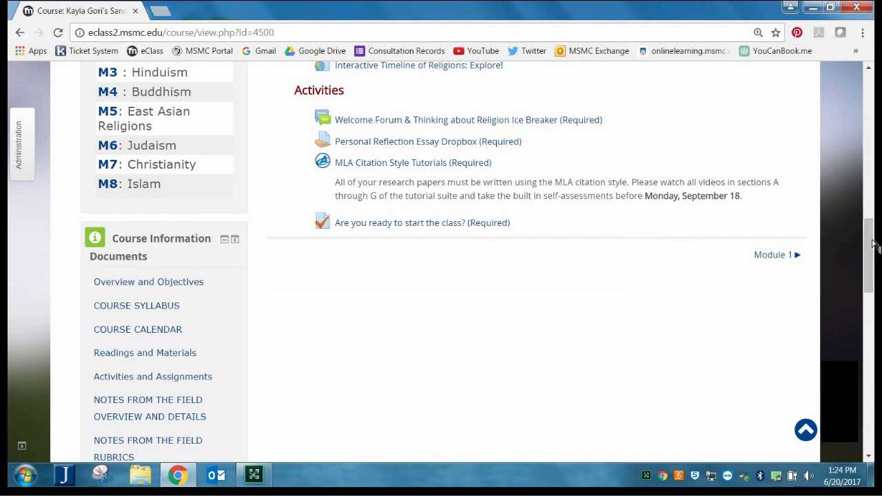
scroll(499, 209, "up", 1)
scroll(499, 209, "down", 1)
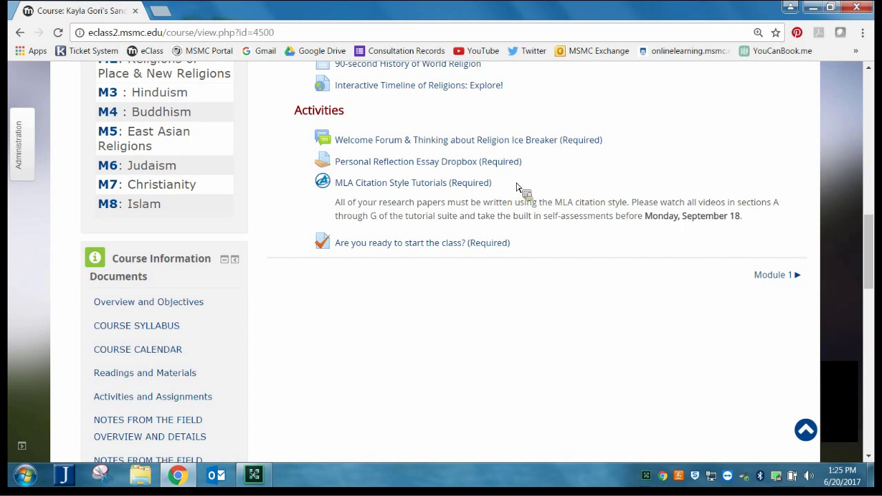
left_click(451, 193)
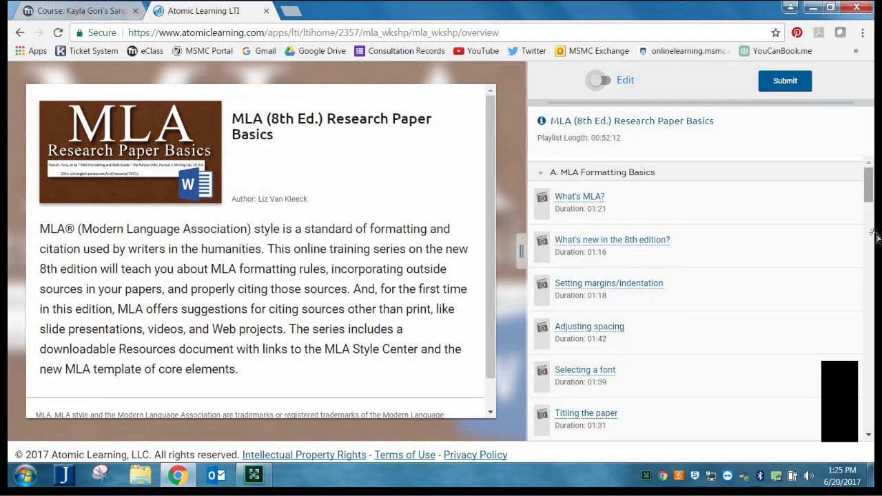
- Review the MLA (8th Ed.) Research Paper Basics playlist, with its lessons, section assessments and resources, and return to its beginning
scroll(877, 237, "down", 8)
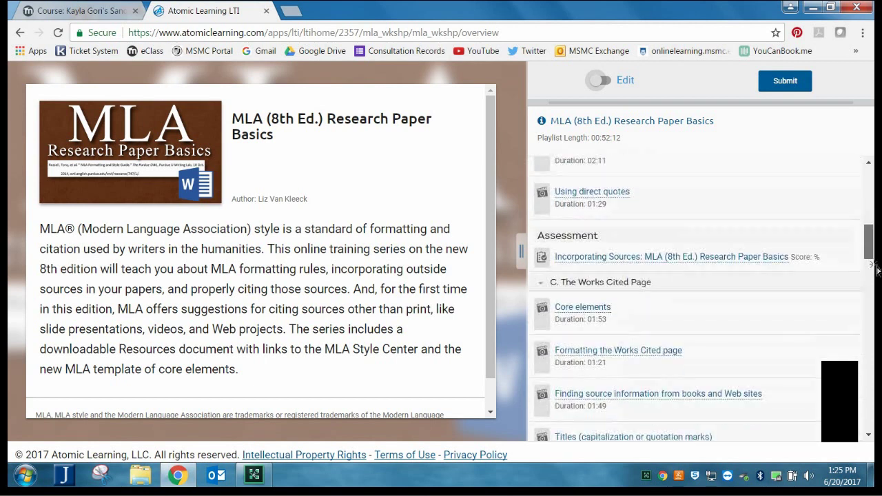
scroll(877, 270, "down", 4)
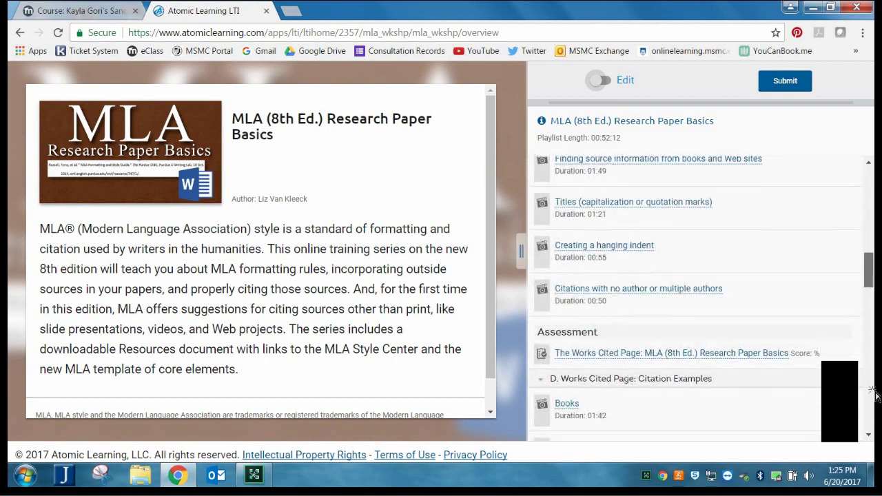
scroll(874, 393, "down", 10)
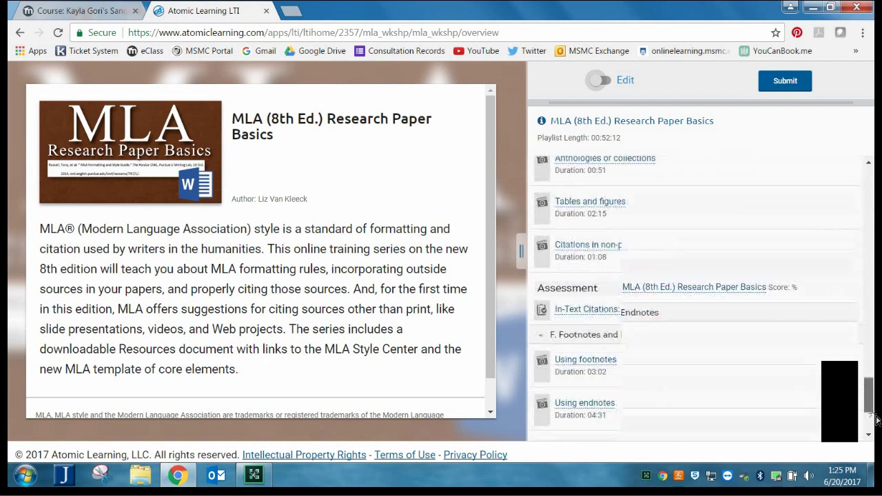
scroll(874, 413, "down", 3)
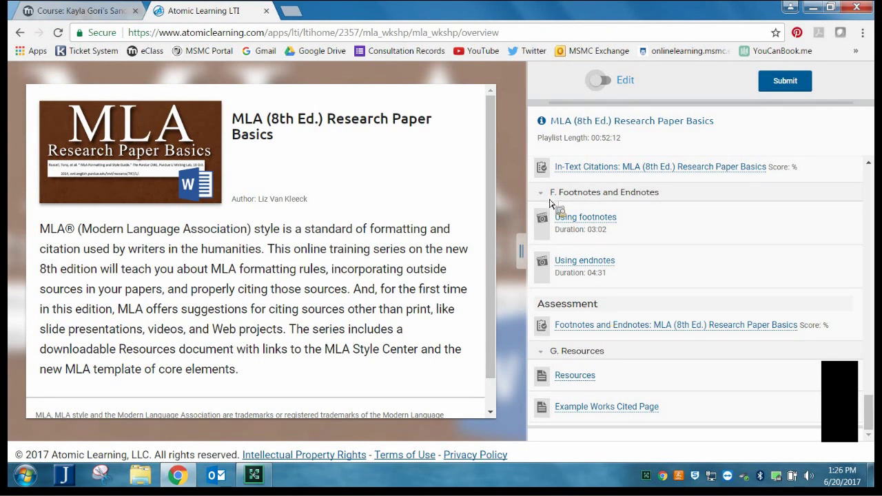
left_click_drag(875, 370, 876, 184)
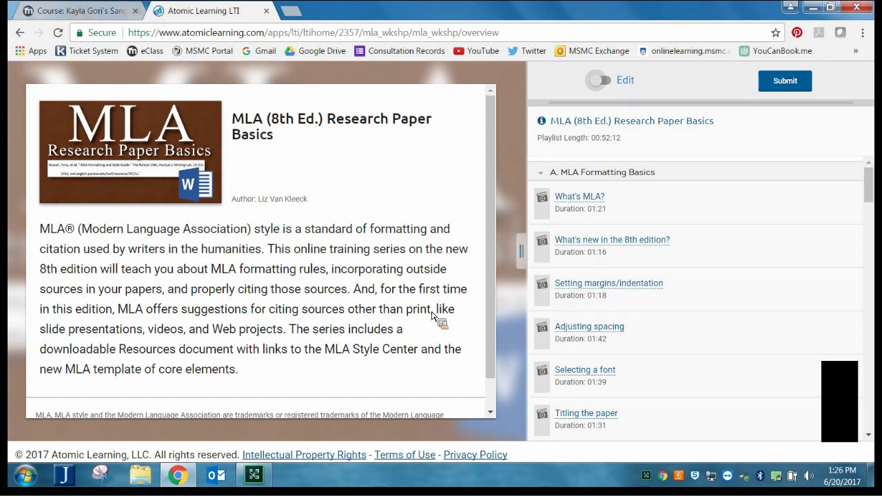
- Return to the World Religions course page and turn editing on
key("ctrl+Tab")
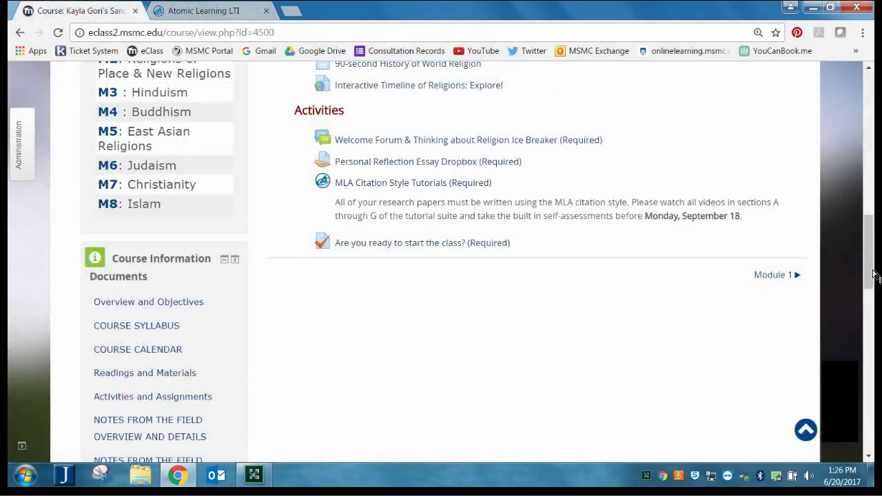
scroll(874, 274, "up", 1)
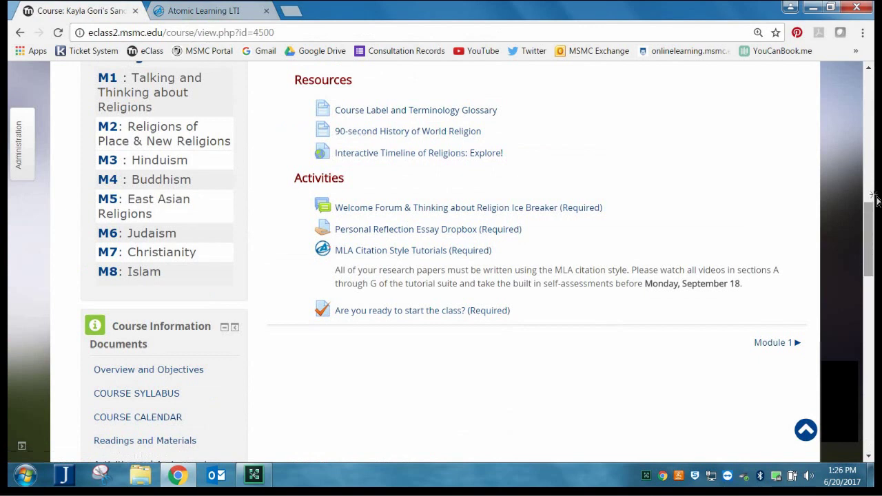
scroll(806, 141, "up", 3)
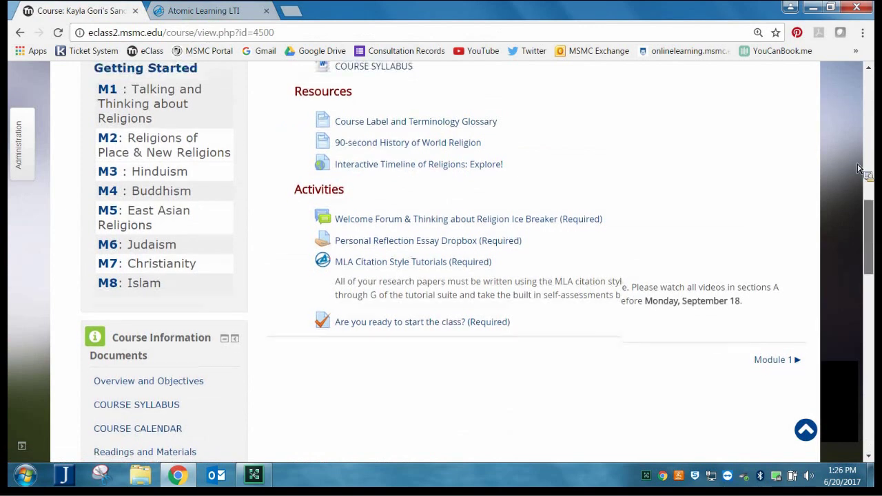
scroll(803, 140, "up", 6)
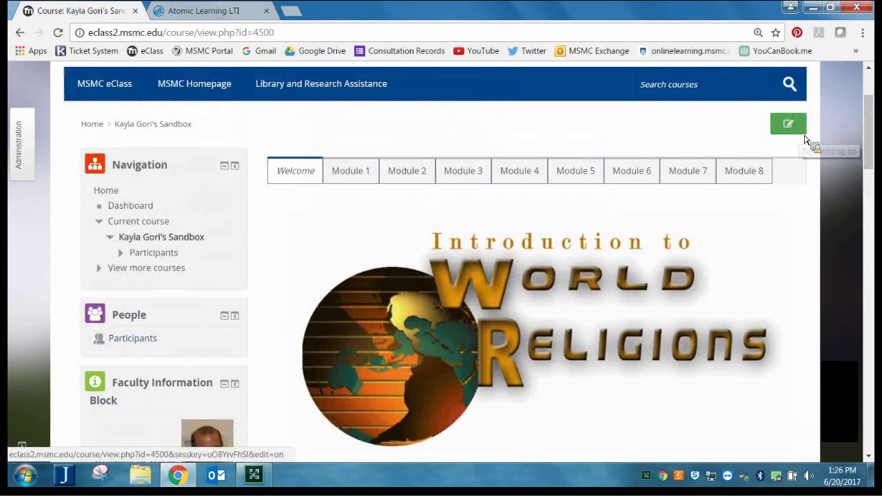
left_click(802, 135)
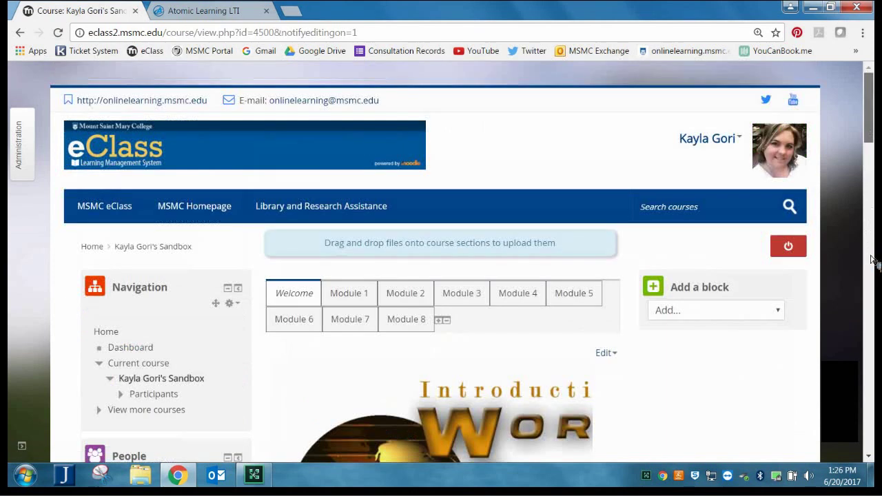
- Add a new External tool activity to the Welcome section of the course
scroll(872, 258, "down", 3)
scroll(870, 258, "down", 3)
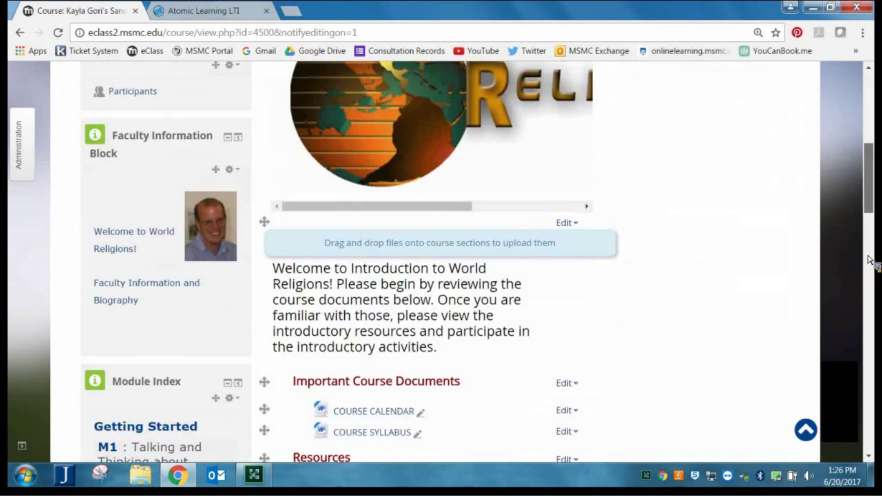
scroll(551, 448, "down", 4)
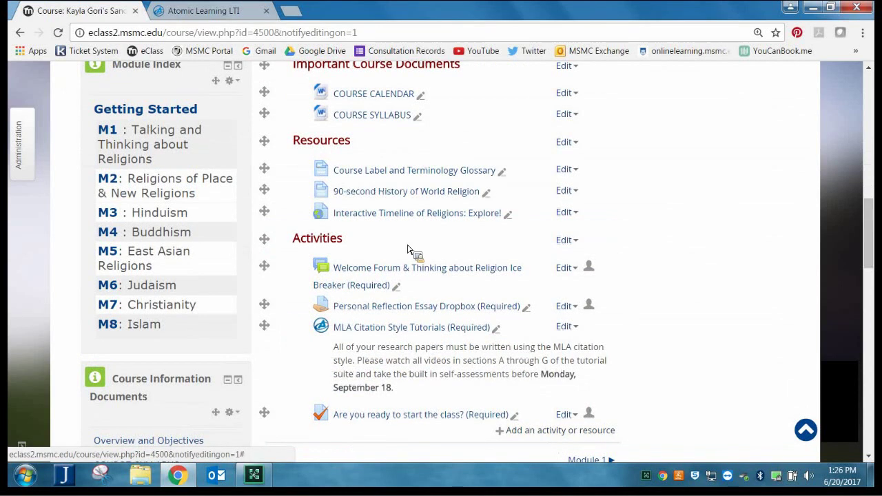
scroll(413, 200, "up", 1)
scroll(414, 200, "up", 2)
scroll(417, 193, "down", 2)
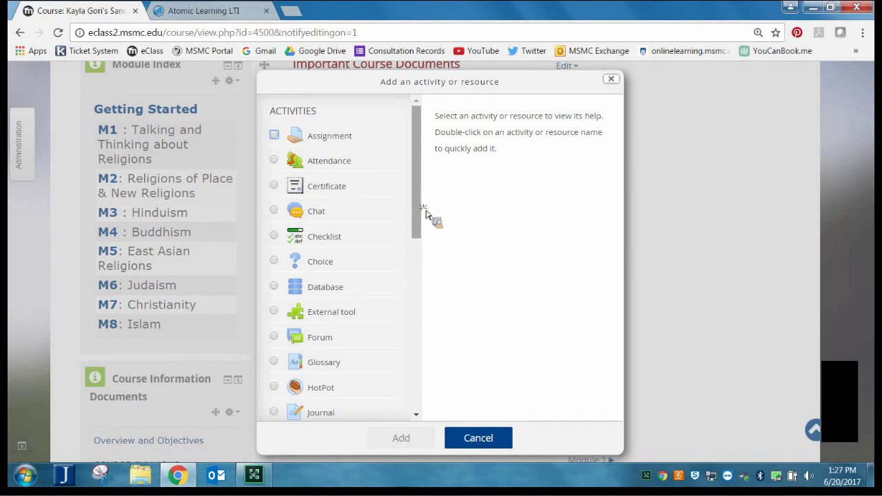
scroll(417, 276, "down", 1)
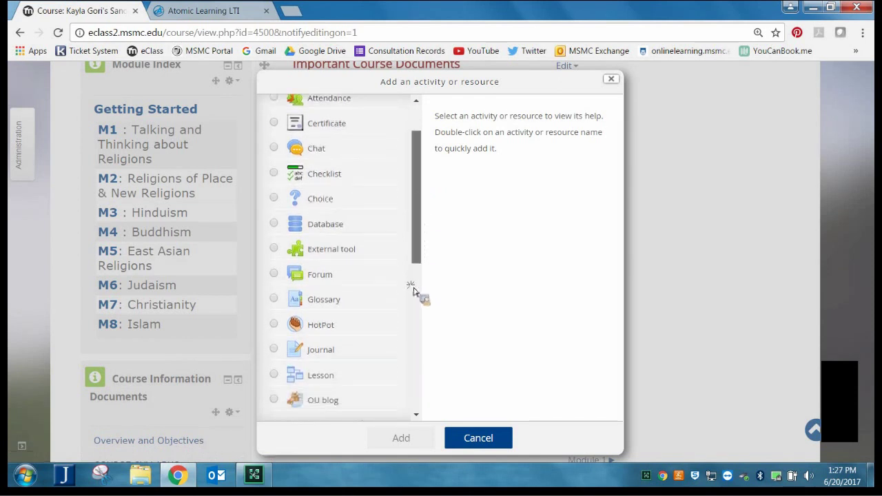
scroll(418, 290, "down", 1)
scroll(422, 264, "down", 5)
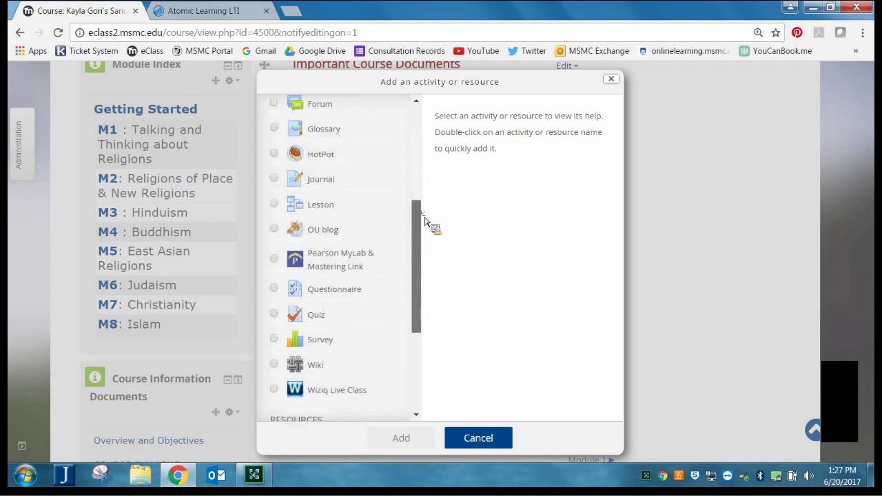
scroll(383, 302, "up", 6)
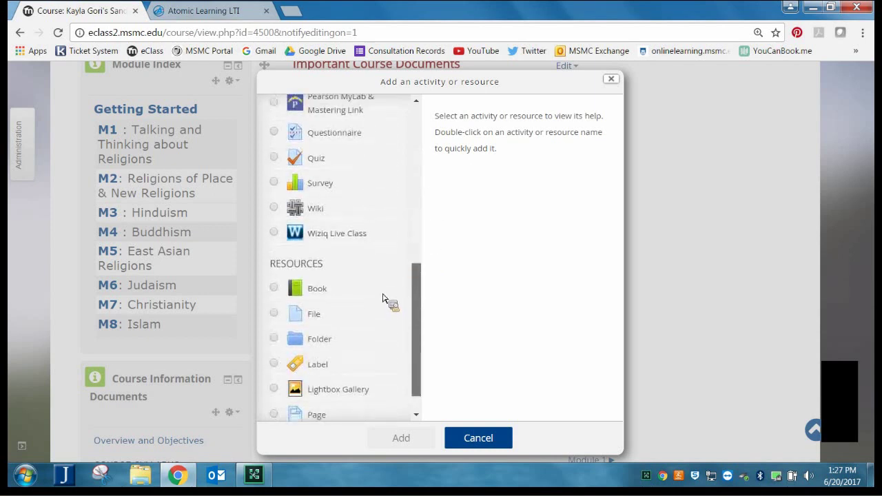
scroll(384, 302, "up", 1)
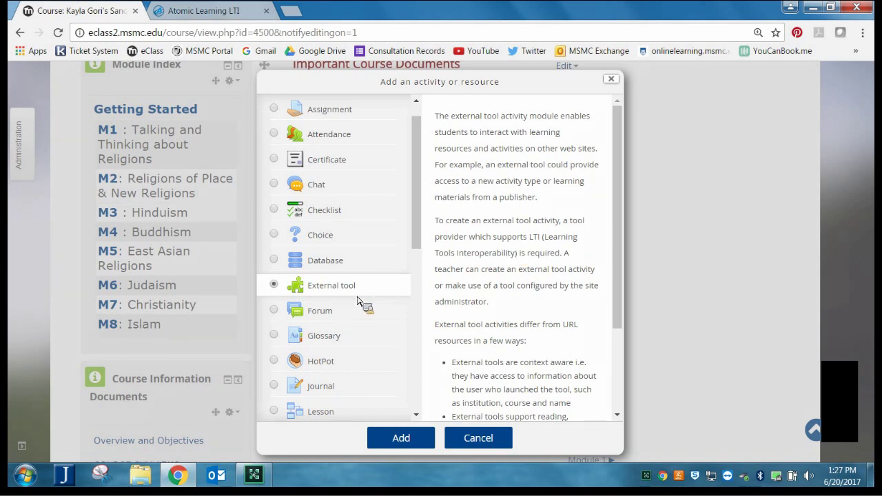
left_click(402, 439)
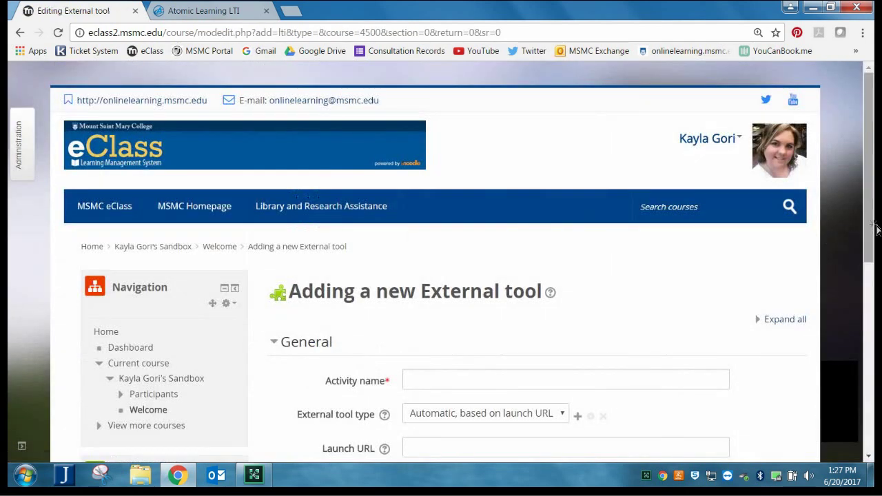
- Name the new external tool activity "Word 2016 Tutorials"
scroll(455, 165, "down", 3)
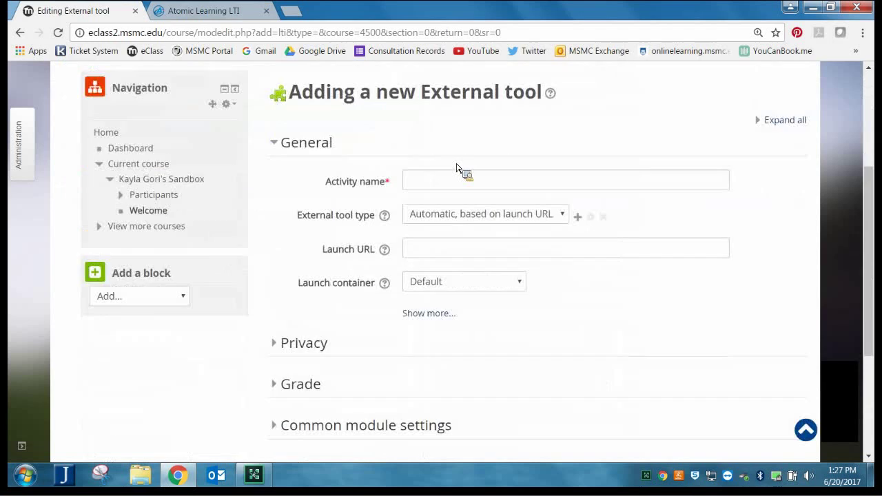
scroll(456, 168, "down", 1)
scroll(456, 168, "up", 1)
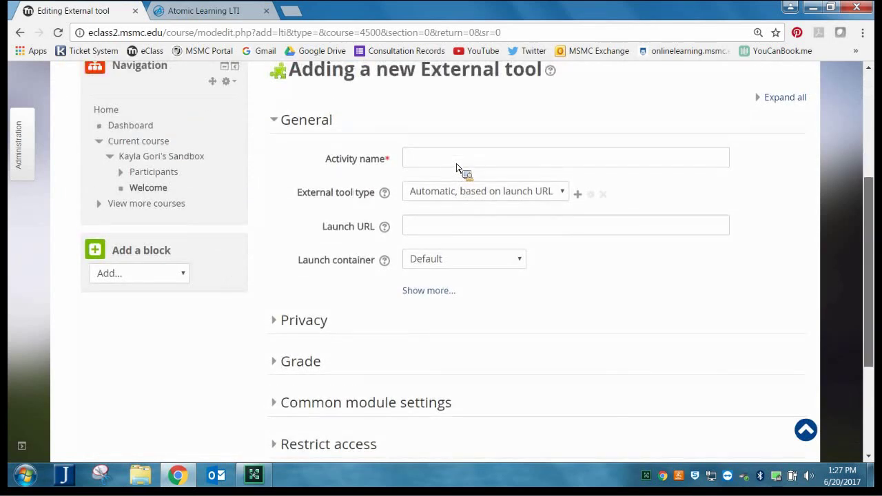
left_click(456, 166)
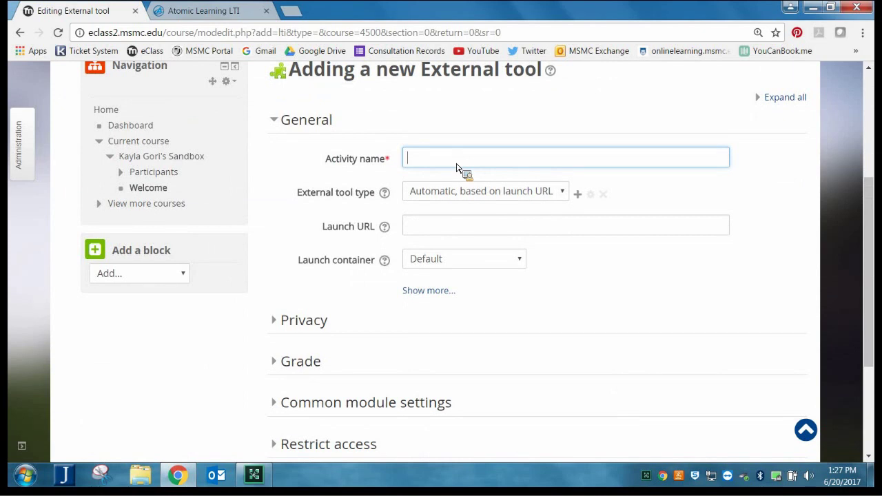
type("Word 201")
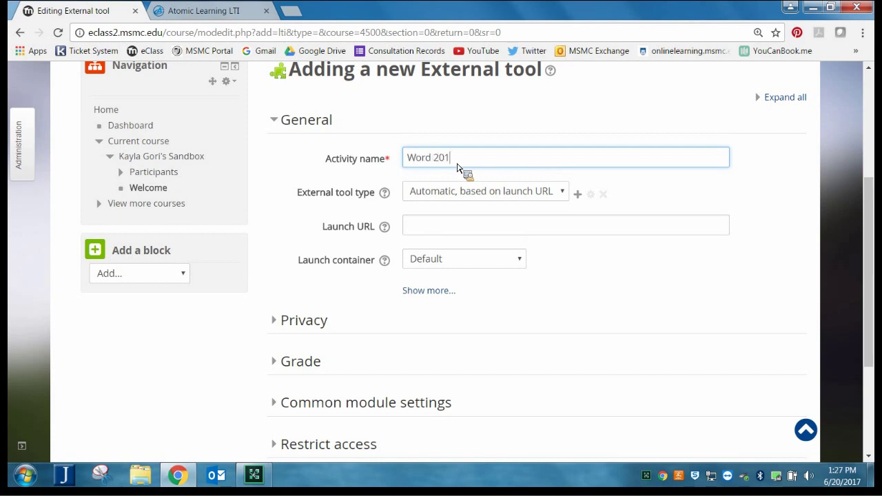
type("6 Tutorials")
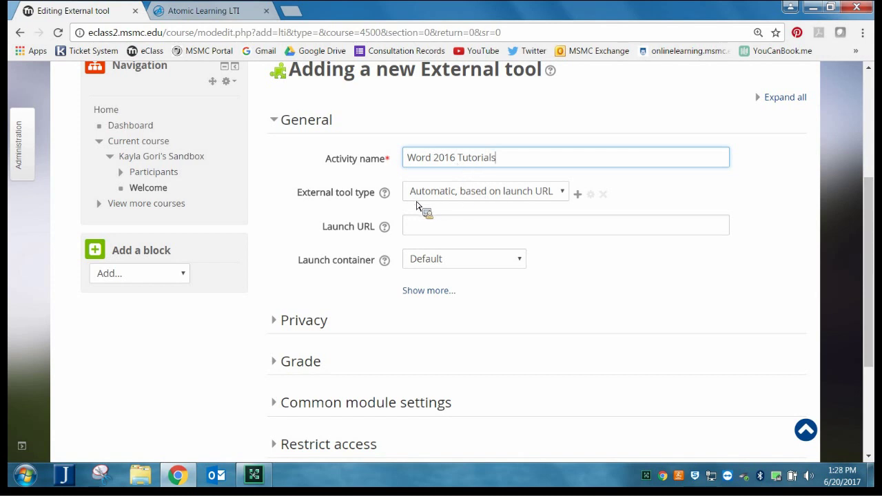
- Set the activity's external tool type to Atomic Learning and its launch container to New window
left_click(486, 200)
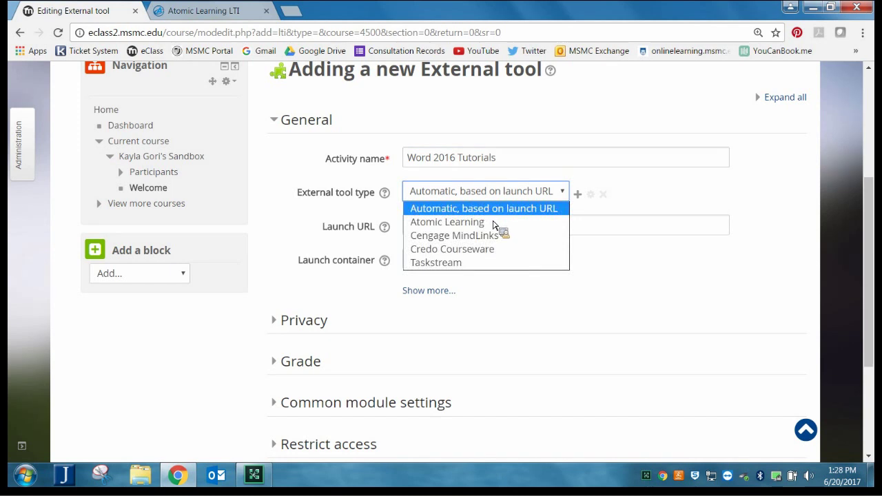
key("Down")
key("Down")
key("Up")
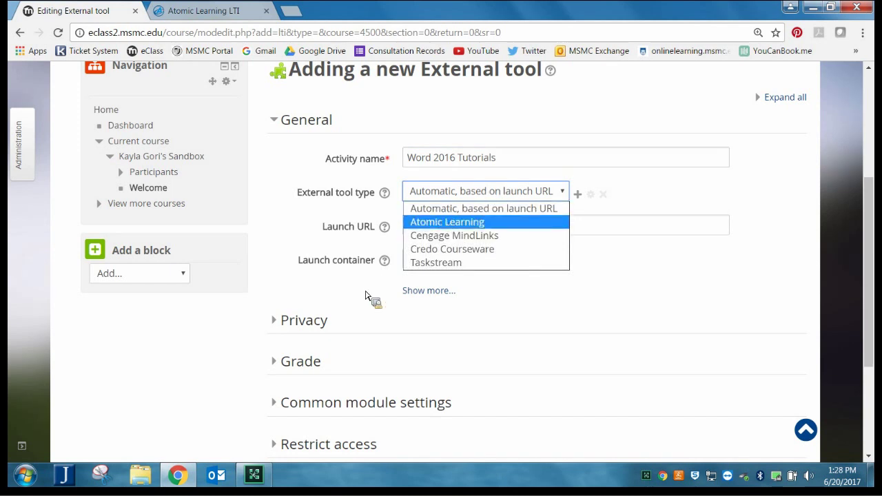
key("Return")
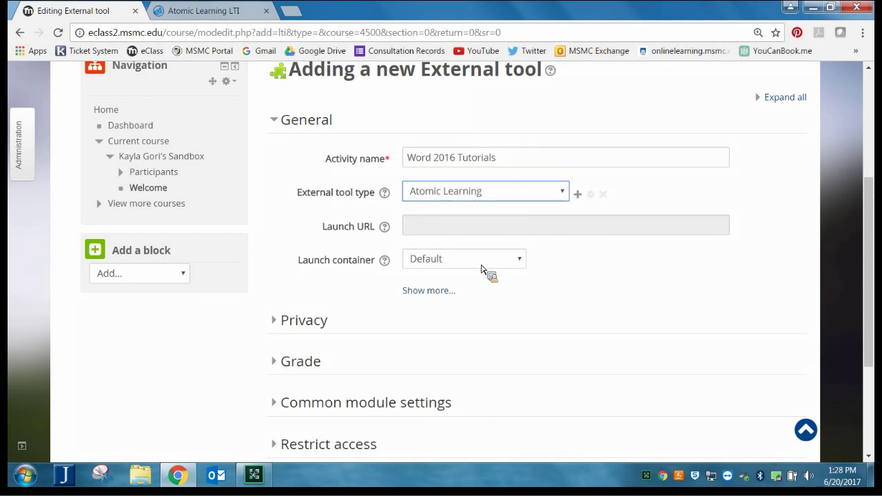
left_click(481, 267)
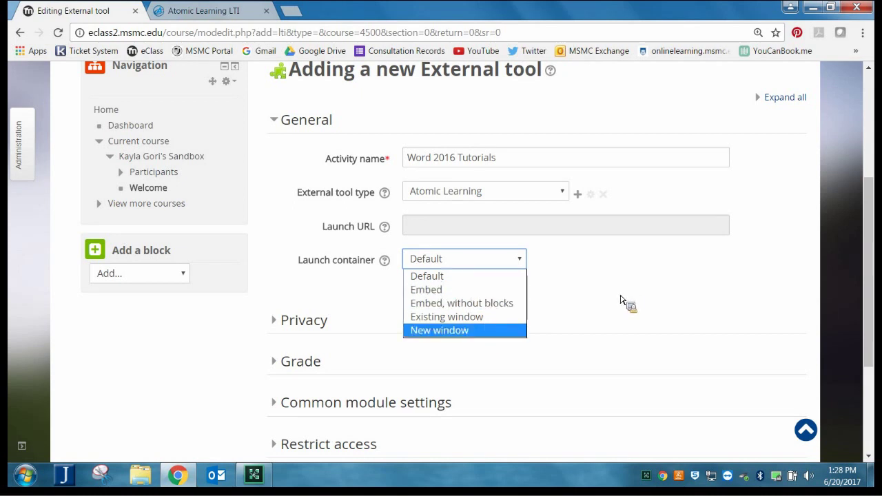
key("Up")
left_click(512, 332)
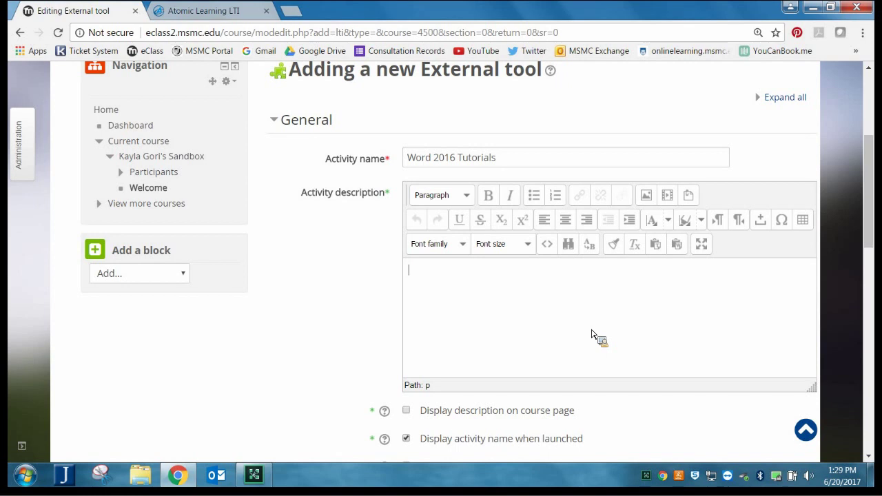
- Describe the activity as "You will use Microsoft Word to produce papers and essays. Please familiarize yourself with Word 2016.", show it on the course page and save
type("You will use Microsoft Word to produce papers and essays. Please familiarize yourself with Word 2016.")
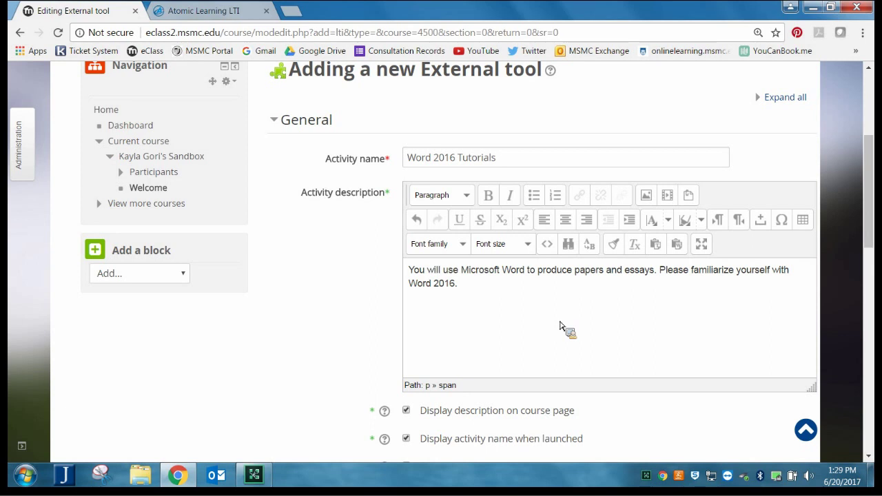
scroll(560, 326, "down", 3)
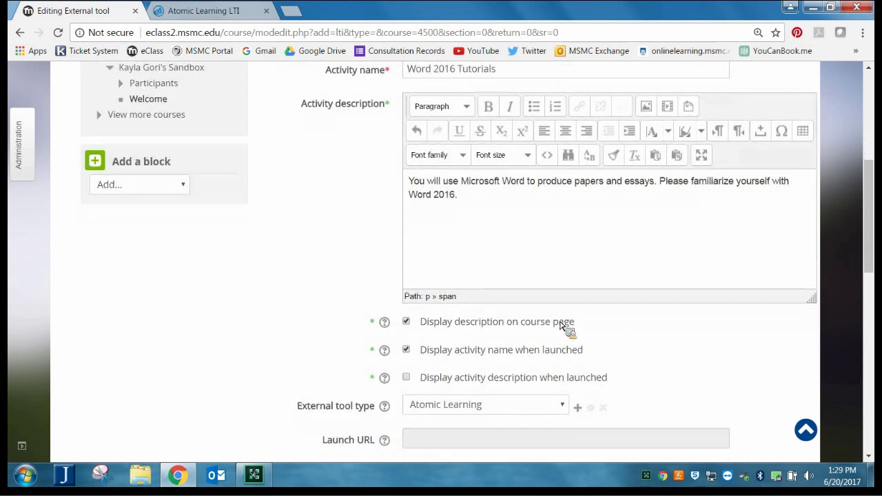
scroll(559, 327, "down", 5)
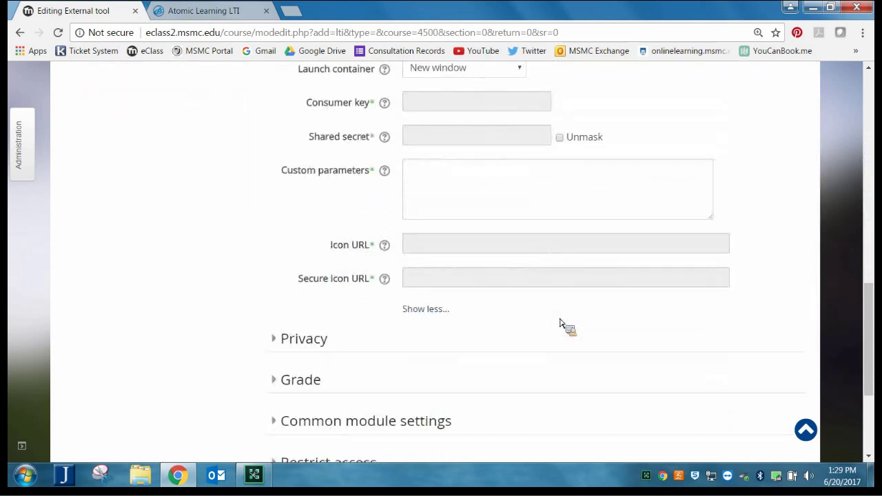
scroll(560, 327, "down", 2)
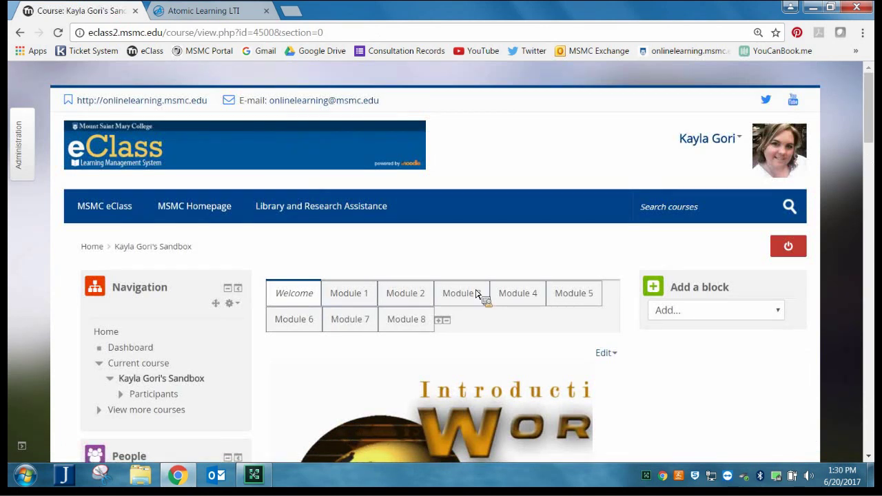
- Move the Word 2016 Tutorials activity directly above MLA Citation Style Tutorials in the Welcome section's Activities list
scroll(271, 275, "down", 1)
scroll(271, 275, "down", 12)
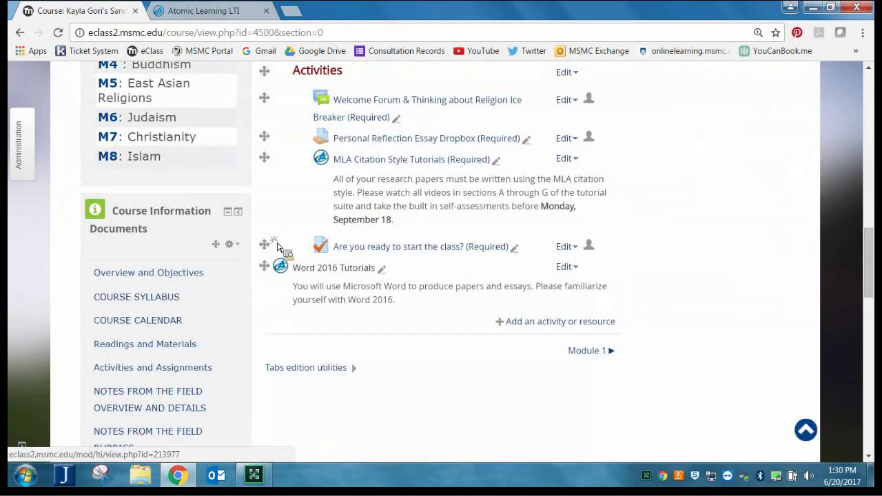
left_click_drag(265, 266, 703, 215)
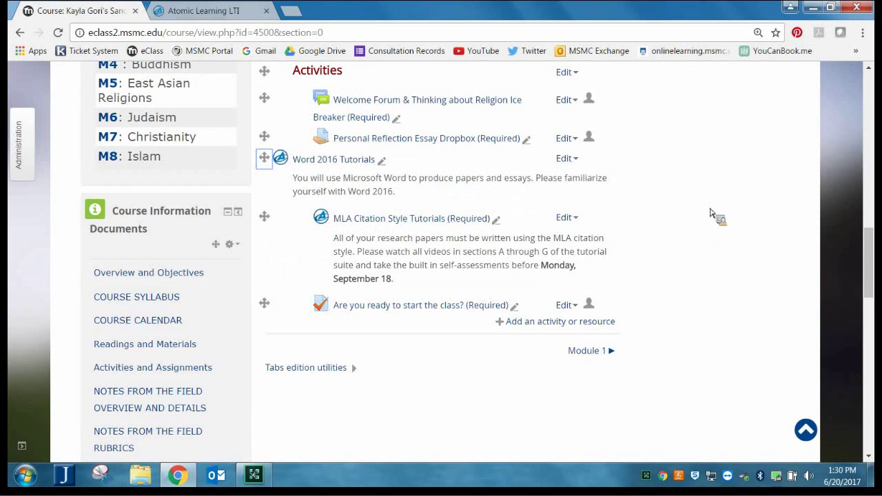
scroll(714, 215, "up", 1)
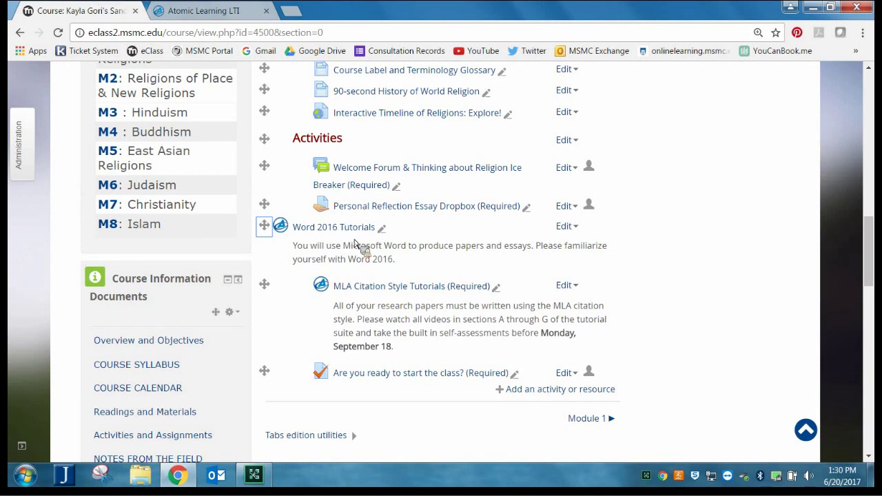
- Search all Atomic Learning content for "word 2016" and open the content of the Word 2016 (PC) training
key("ctrl+Tab")
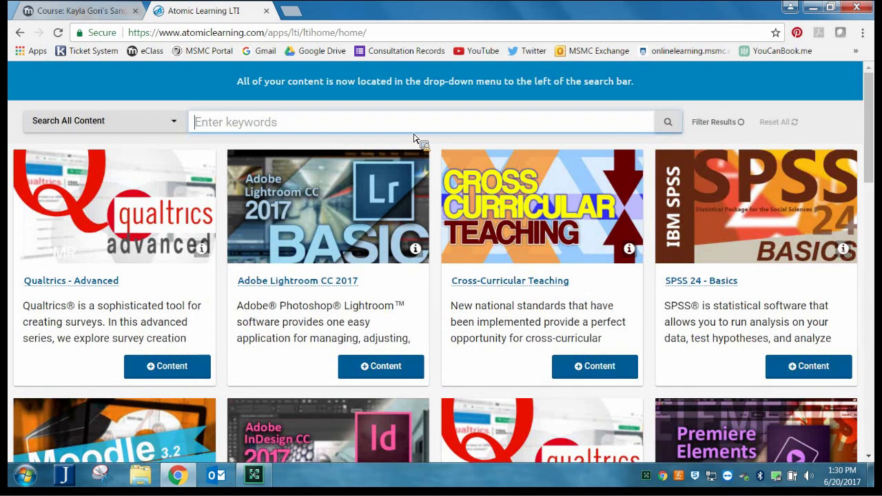
type("word 2016")
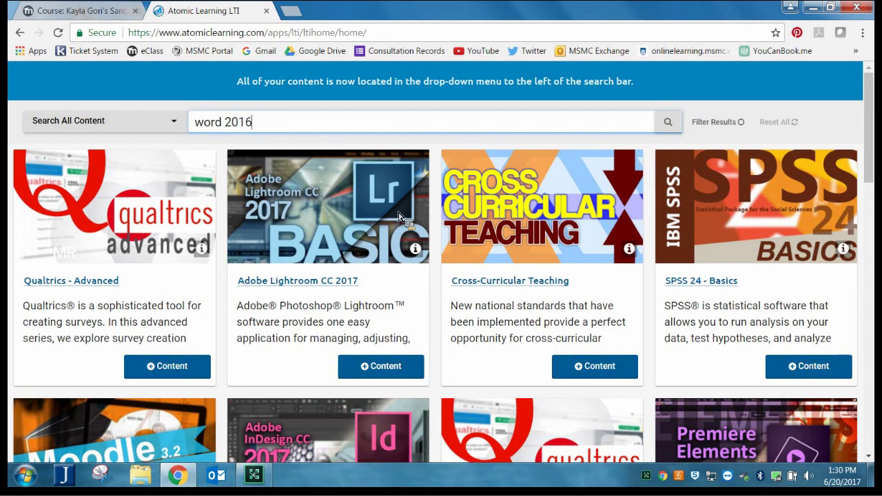
key("Return")
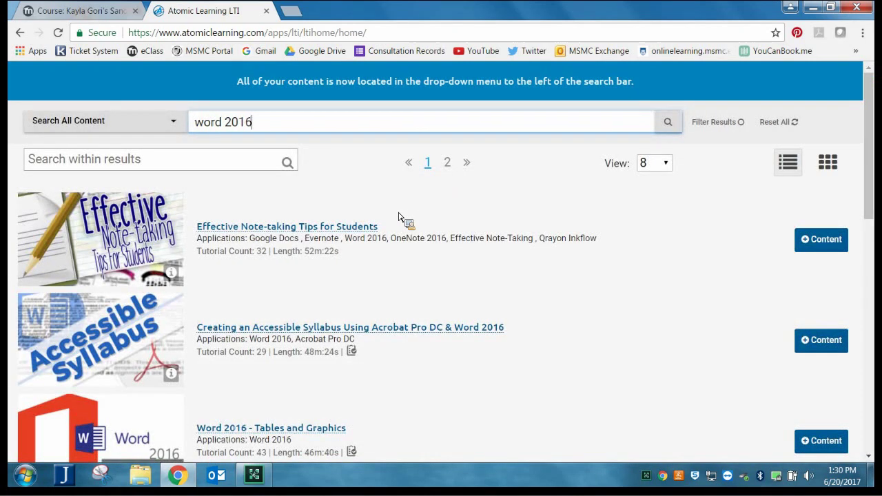
scroll(441, 386, "down", 1)
scroll(462, 269, "down", 4)
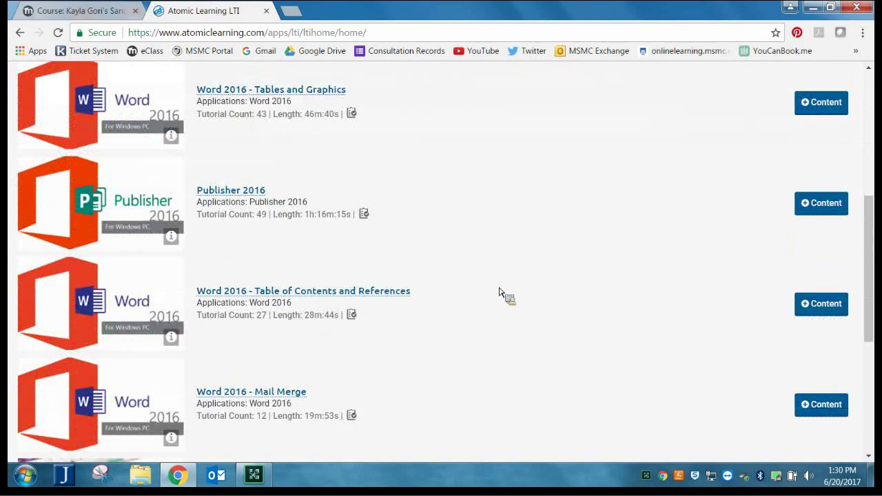
scroll(500, 294, "down", 5)
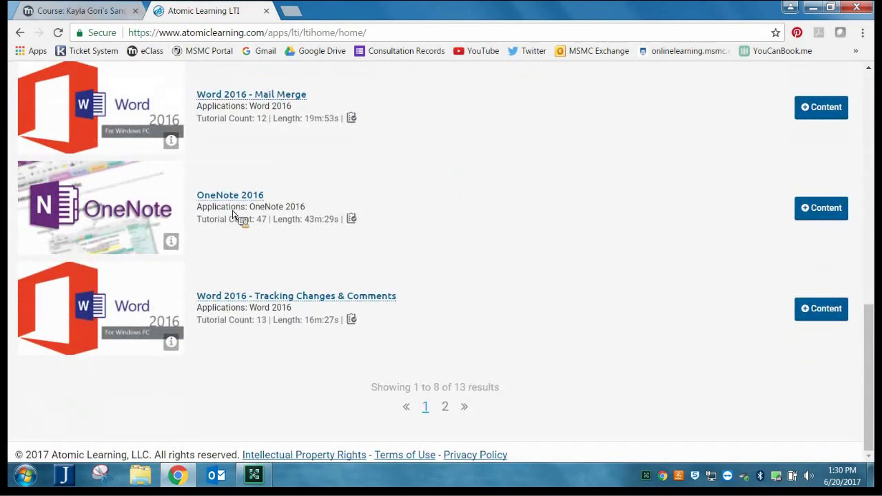
scroll(234, 204, "up", 3)
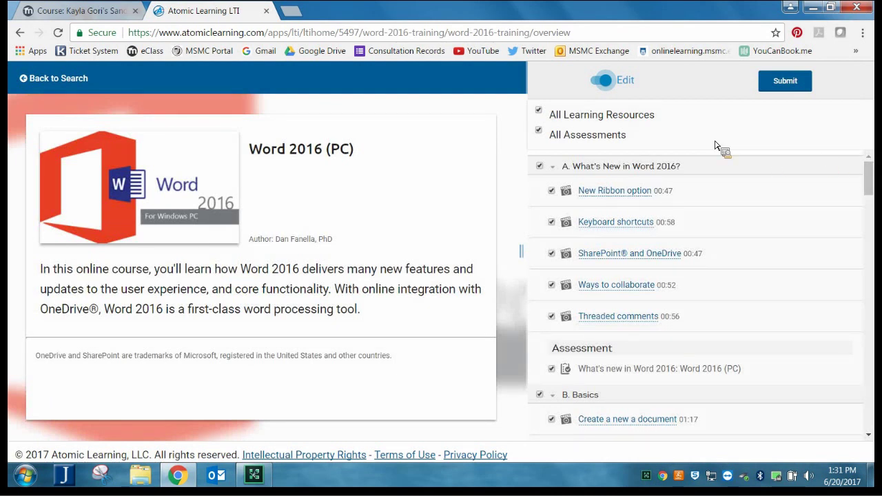
- Choose the Word 2016 (PC) sections and assessments to include, keeping What's New in Word 2016? and Basics, and submit the playlist
scroll(685, 141, "down", 1)
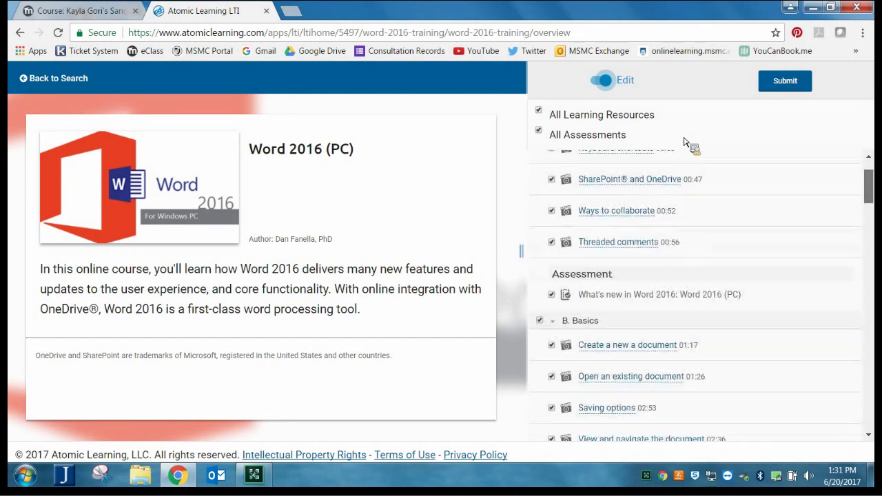
scroll(684, 142, "up", 1)
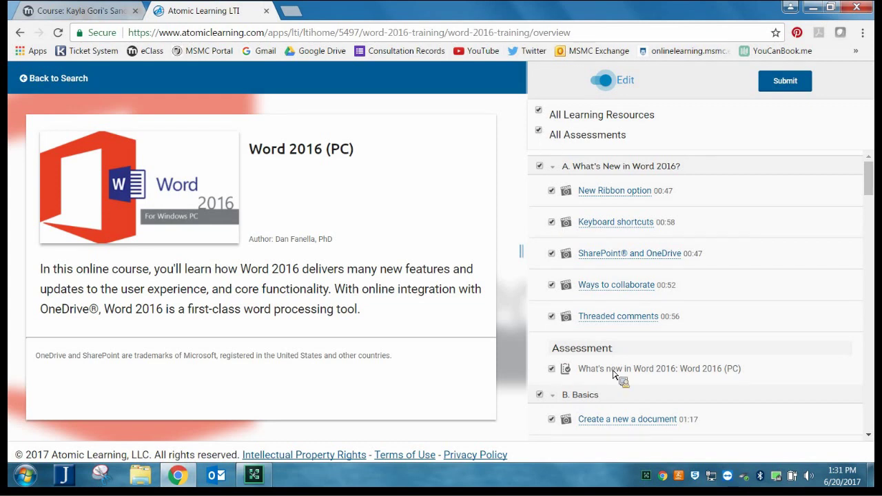
left_click(658, 370)
left_click(574, 141)
left_click(541, 169)
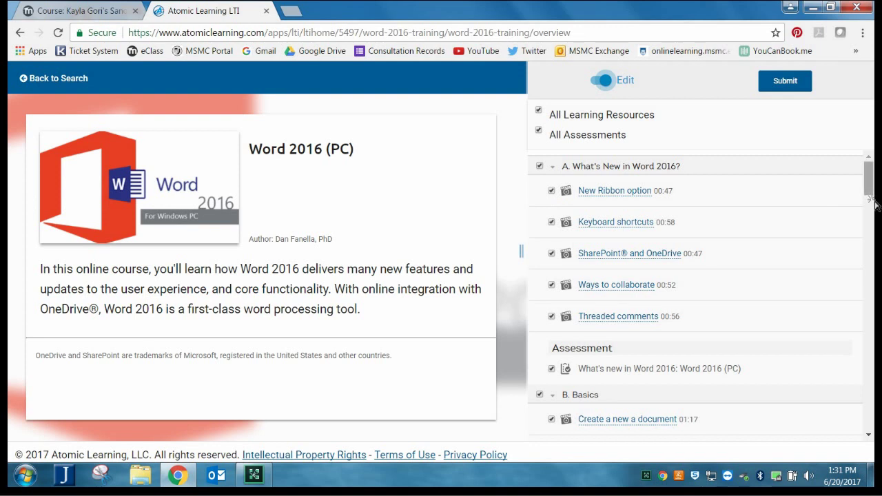
scroll(871, 202, "down", 3)
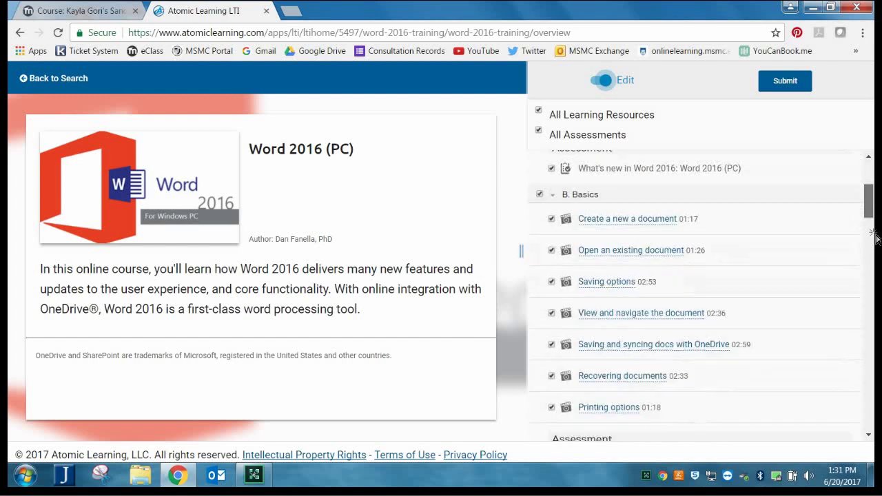
scroll(546, 283, "down", 1)
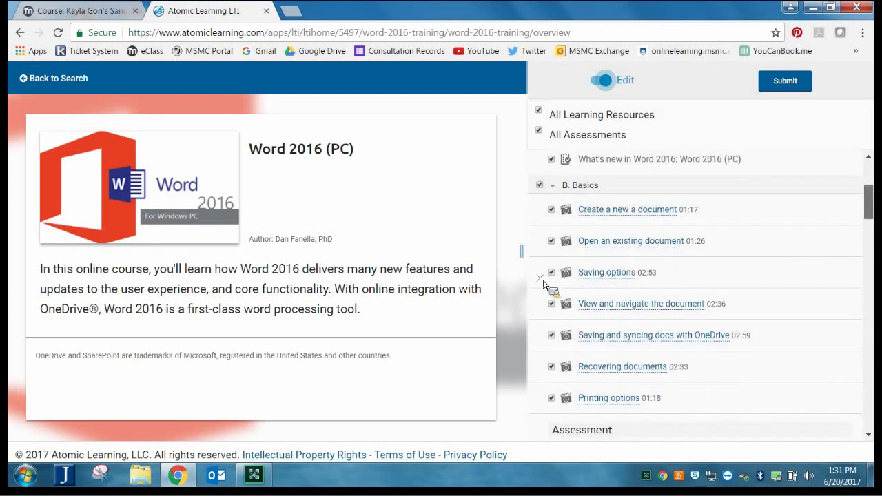
scroll(874, 207, "down", 9)
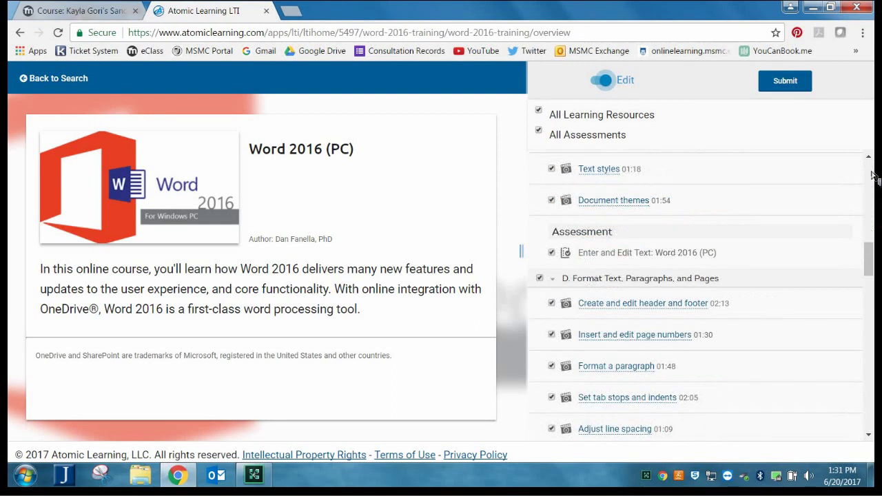
scroll(646, 114, "up", 10)
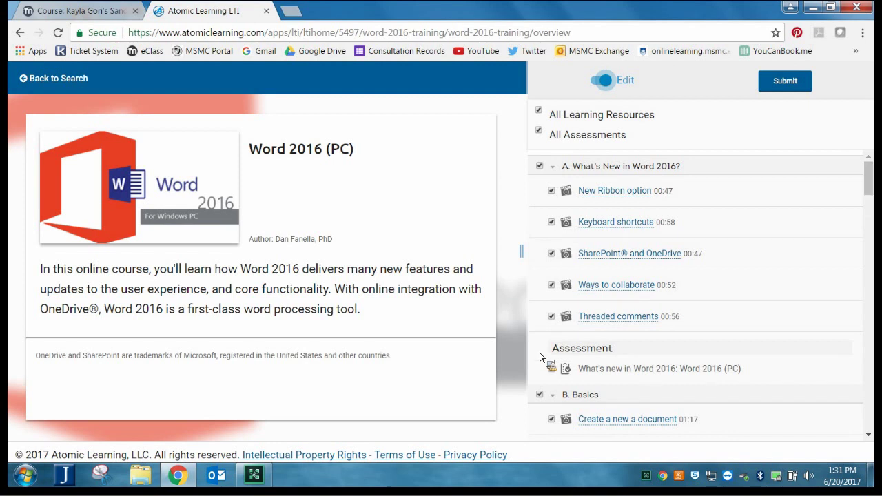
left_click(540, 394)
scroll(872, 207, "down", 5)
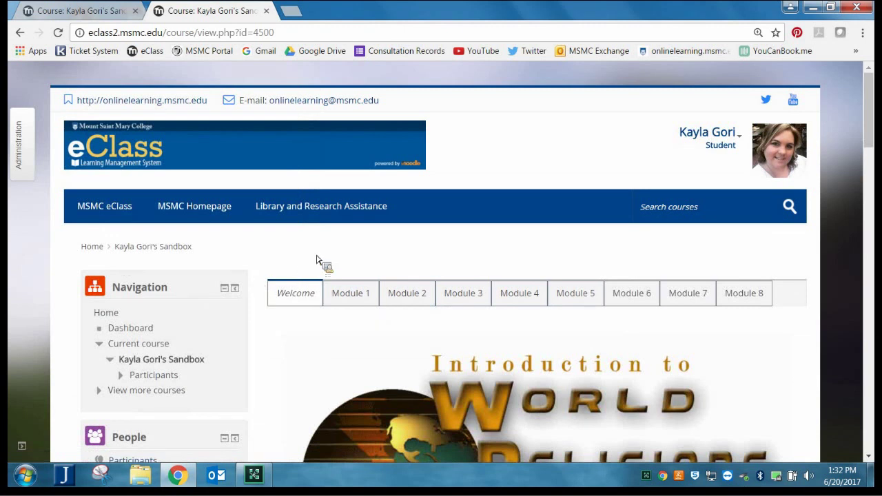
- Open Word 2016 Tutorials from the course's student view, review its playlist of lessons and assessments, and return to the course editing page
scroll(317, 268, "down", 4)
scroll(315, 260, "down", 7)
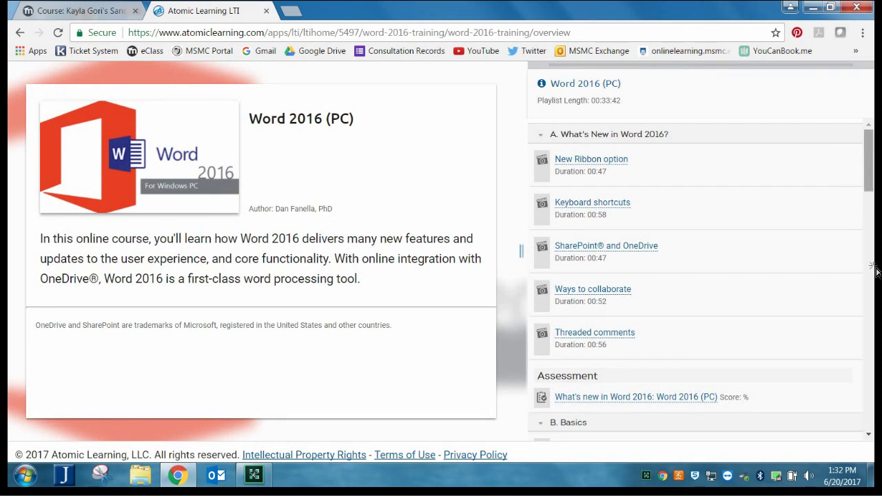
scroll(876, 276, "down", 3)
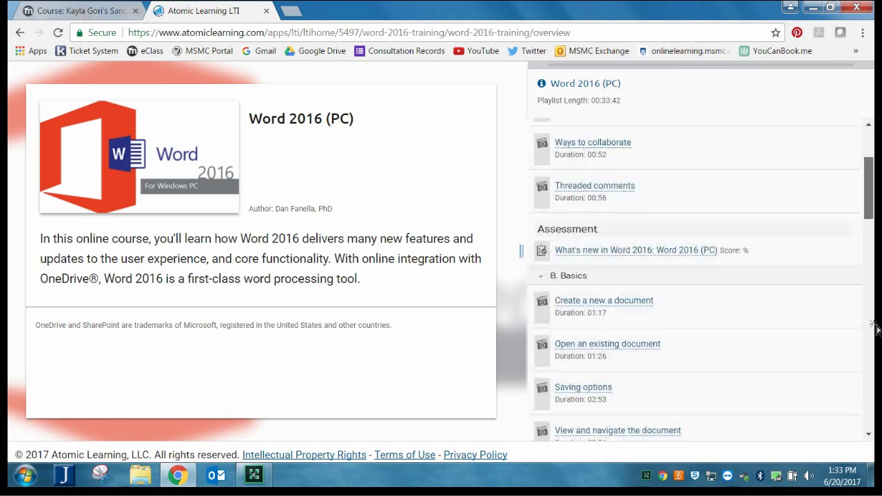
scroll(877, 196, "down", 1)
scroll(632, 122, "down", 10)
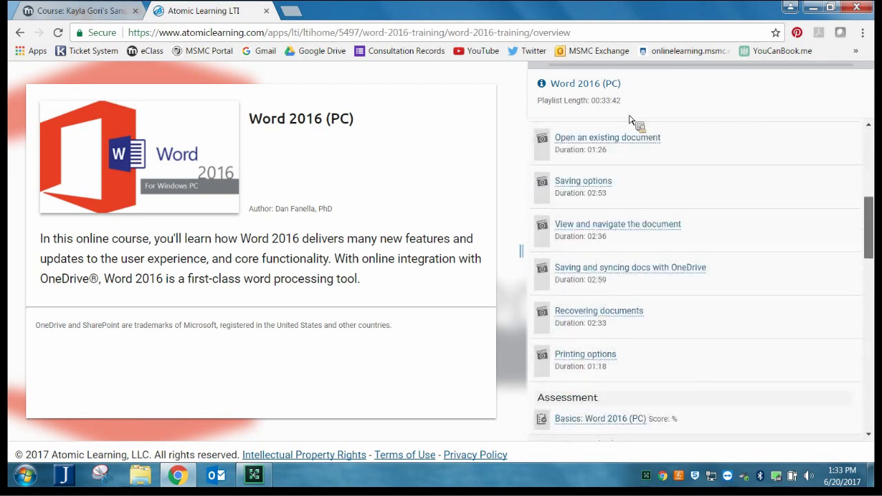
scroll(713, 126, "up", 15)
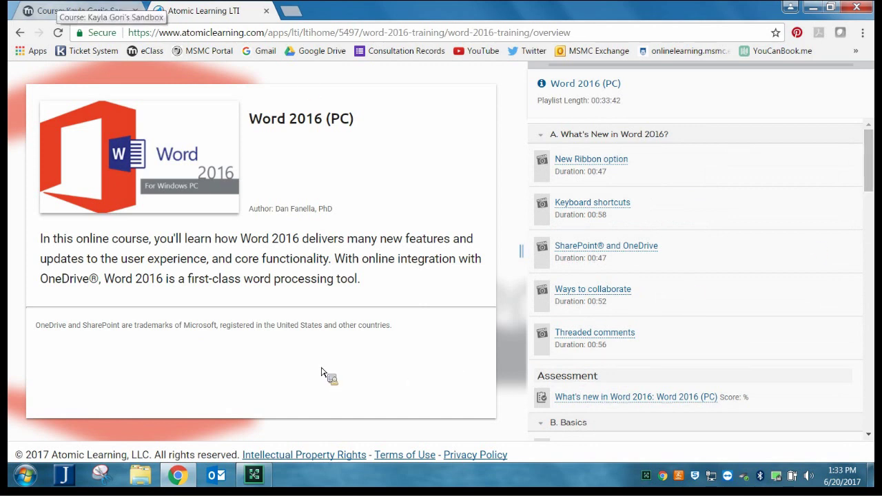
key("ctrl+shift+Tab")
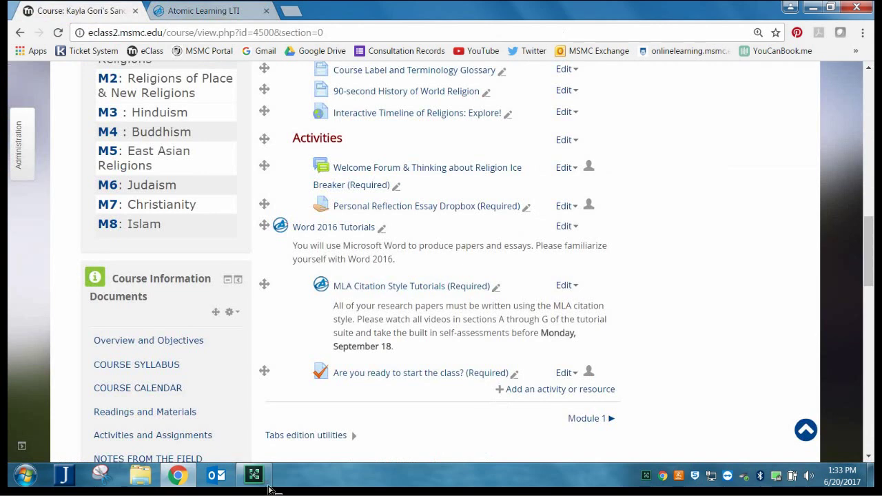